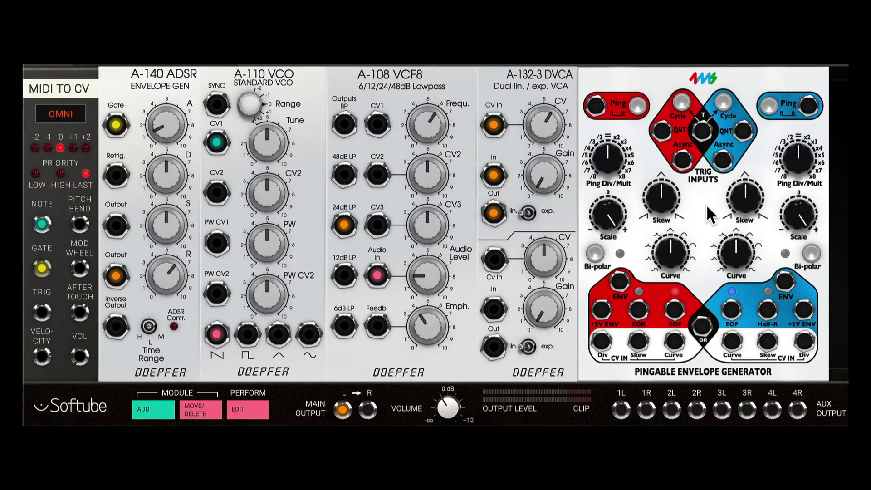
# Patch the red ENV output into the VCF8's CV1 input and lower the filter frequency.
pyautogui.moveTo(628, 285)
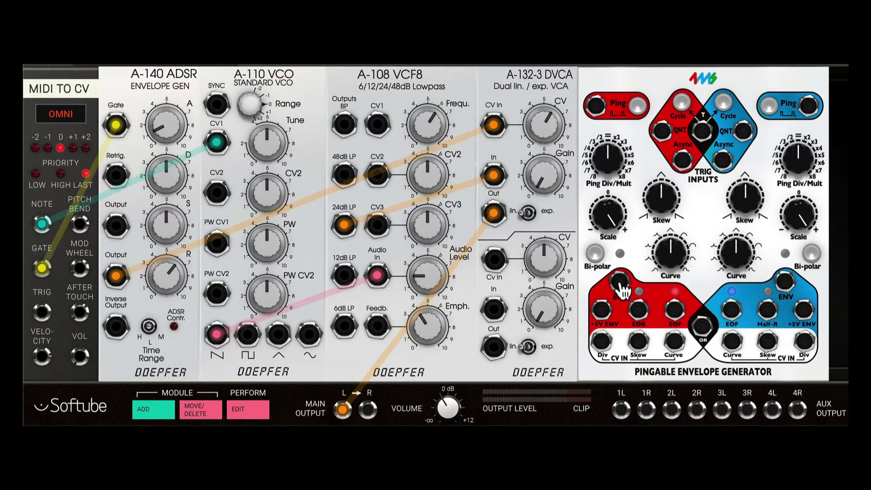
pyautogui.moveTo(622, 290); pyautogui.dragTo(377, 125)
pyautogui.moveTo(436, 129); pyautogui.dragTo(436, 153)
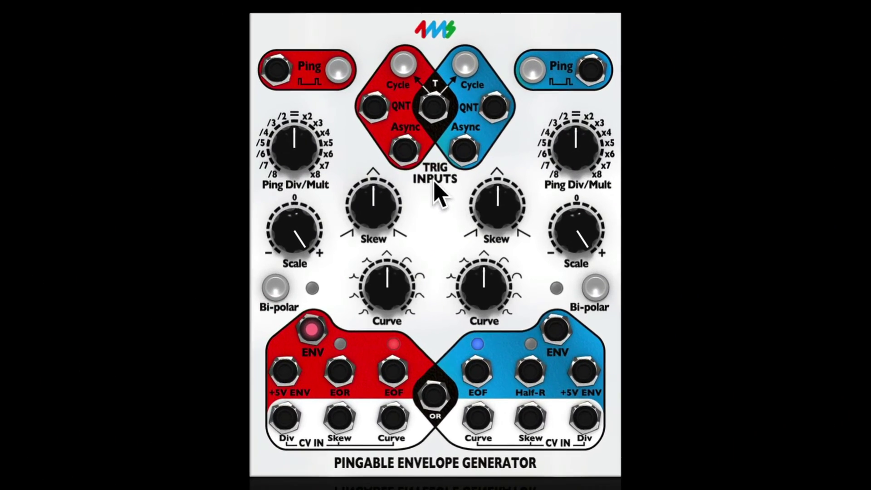
# Tap in a tempo on the red Ping and set the VCF8 frequency just under 5.
pyautogui.click(337, 72)
pyautogui.click(337, 73)
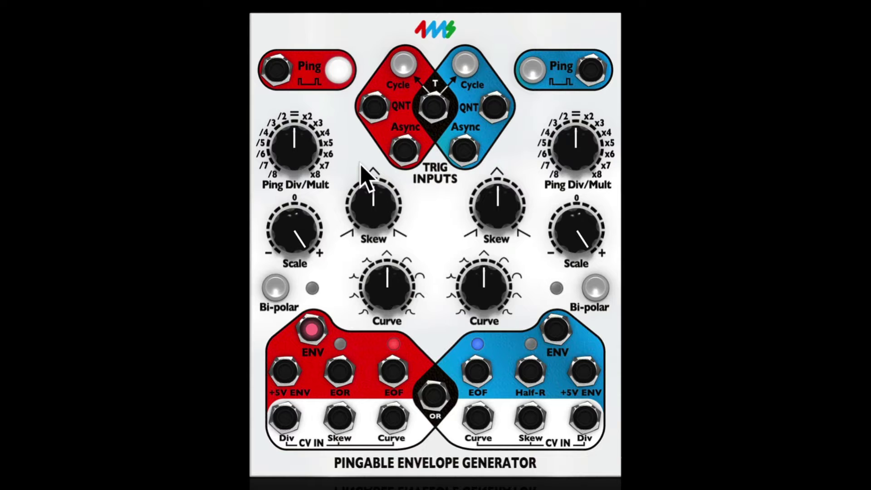
pyautogui.moveTo(312, 330); pyautogui.dragTo(317, 339)
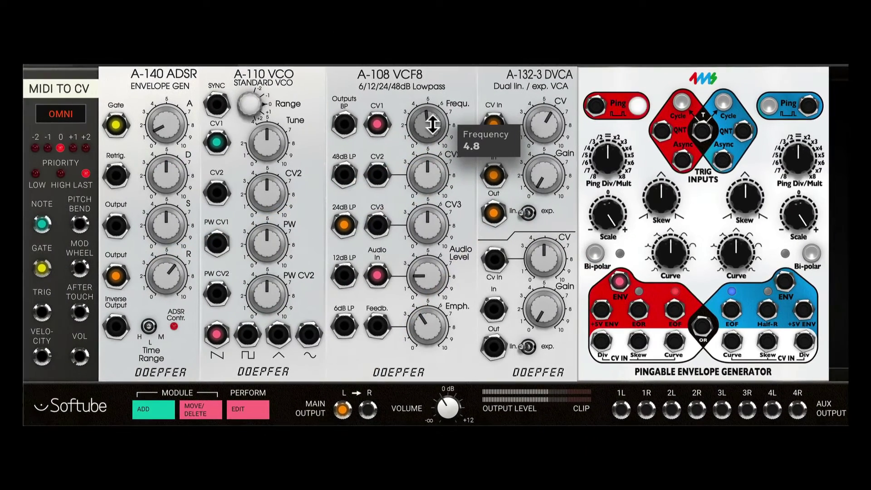
pyautogui.moveTo(385, 117); pyautogui.dragTo(438, 132)
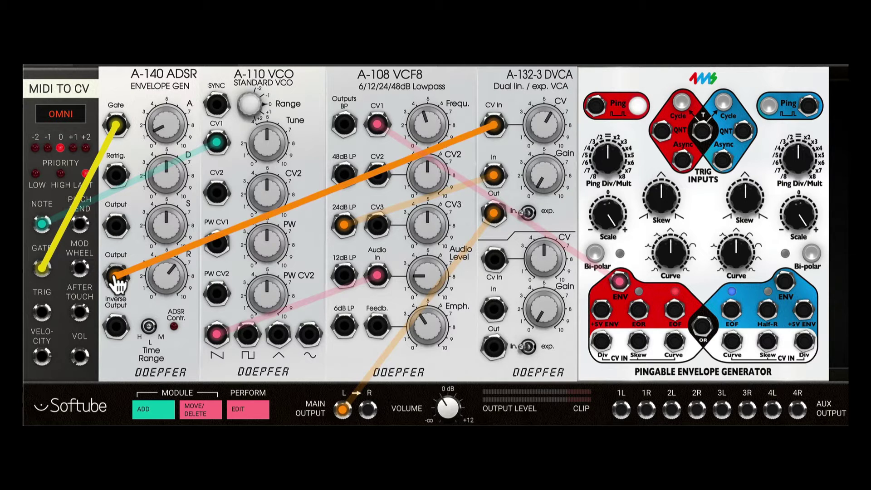
# Patch the MIDI gate into the red Async trigger input and lower the VCF8 frequency to about 3.
pyautogui.moveTo(42, 267); pyautogui.dragTo(682, 162)
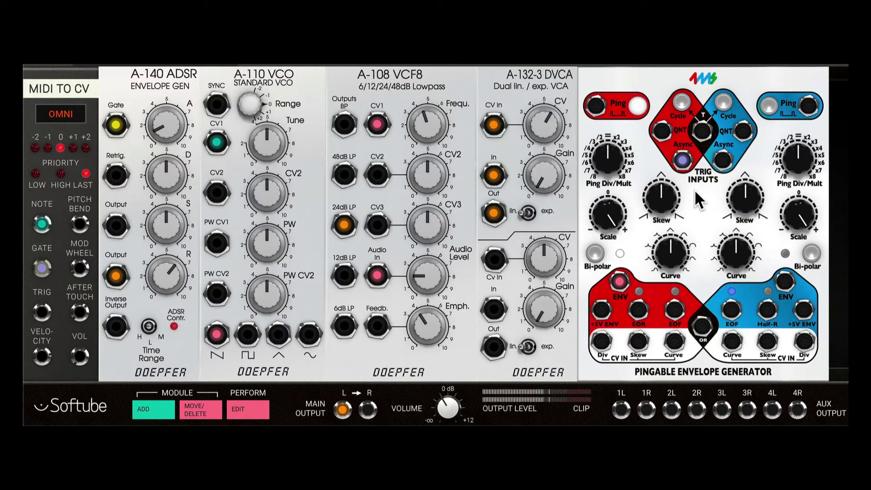
pyautogui.moveTo(430, 125); pyautogui.dragTo(431, 142)
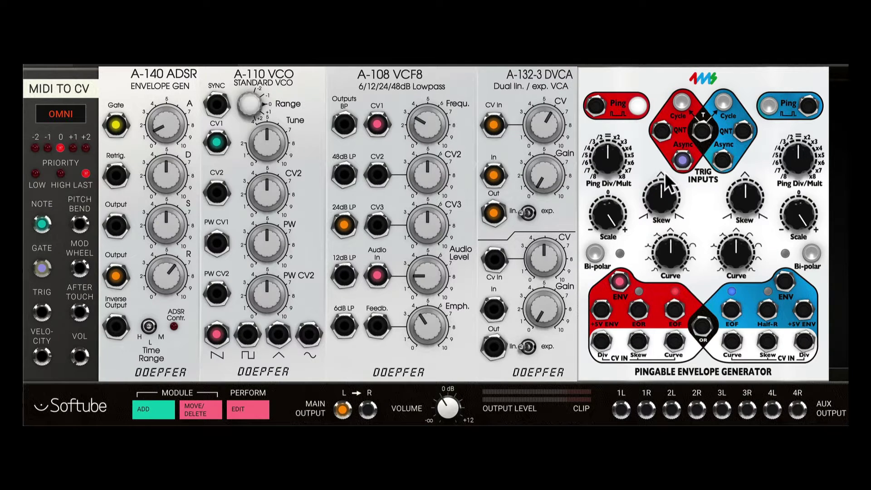
# Raise the A-140 ADSR release to nearly its maximum.
pyautogui.moveTo(676, 176)
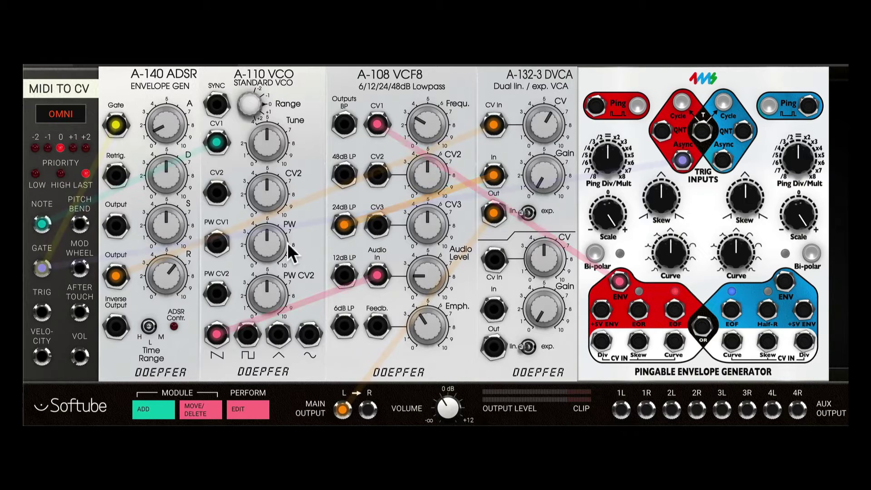
pyautogui.moveTo(161, 271); pyautogui.dragTo(174, 286)
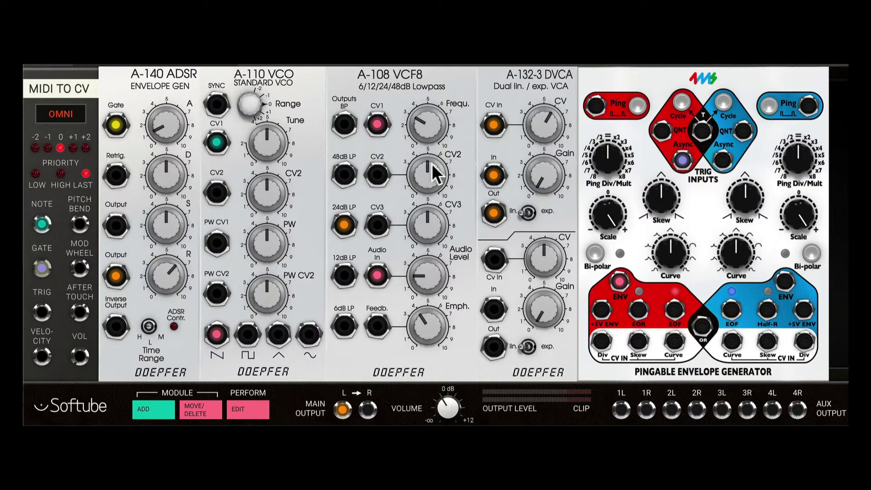
pyautogui.moveTo(184, 284); pyautogui.dragTo(184, 245)
# Try the red Skew at 9.9 and 0.0, settle it just above centre, and lower the VCF8 frequency to about 2.
pyautogui.moveTo(681, 160)
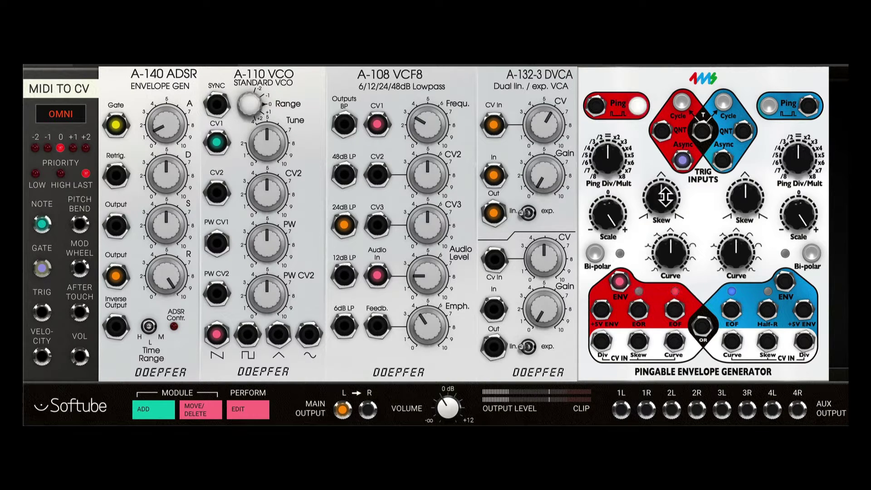
pyautogui.moveTo(665, 188)
pyautogui.mouseDown()
pyautogui.moveTo(666, 127)
pyautogui.moveTo(665, 186)
pyautogui.mouseUp()
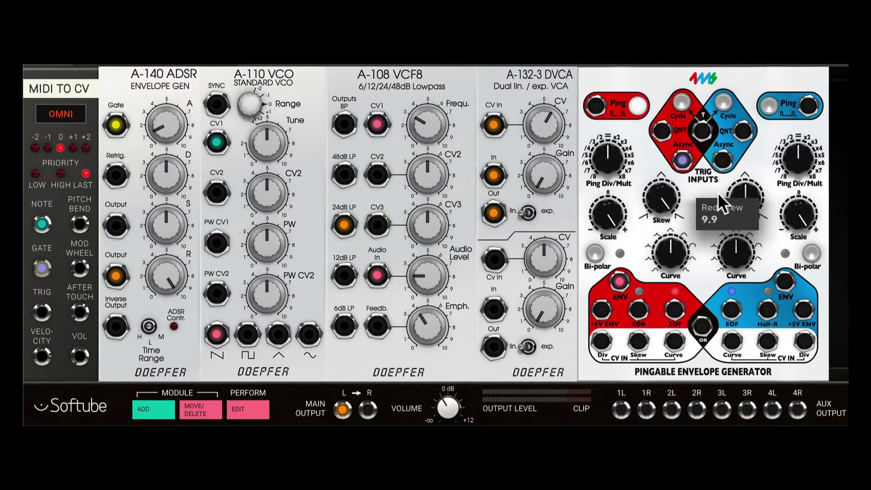
pyautogui.moveTo(431, 129); pyautogui.dragTo(431, 139)
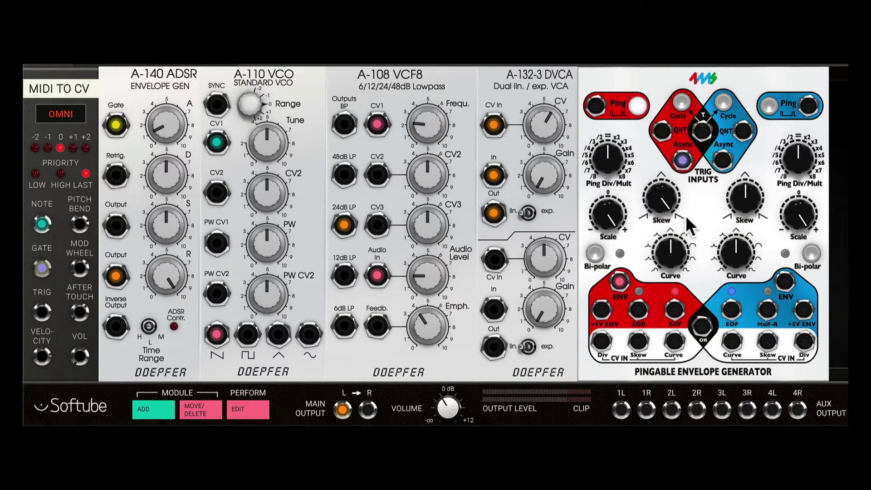
pyautogui.moveTo(685, 216); pyautogui.dragTo(702, 424)
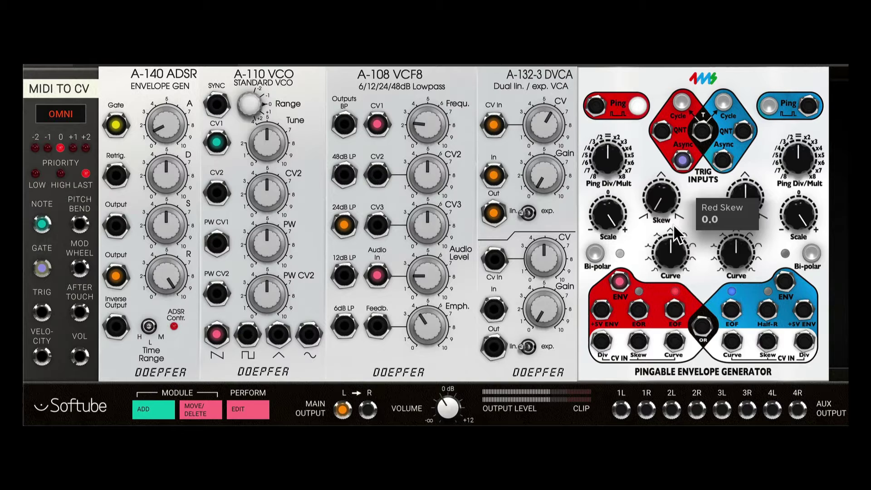
pyautogui.moveTo(674, 232); pyautogui.dragTo(685, 187)
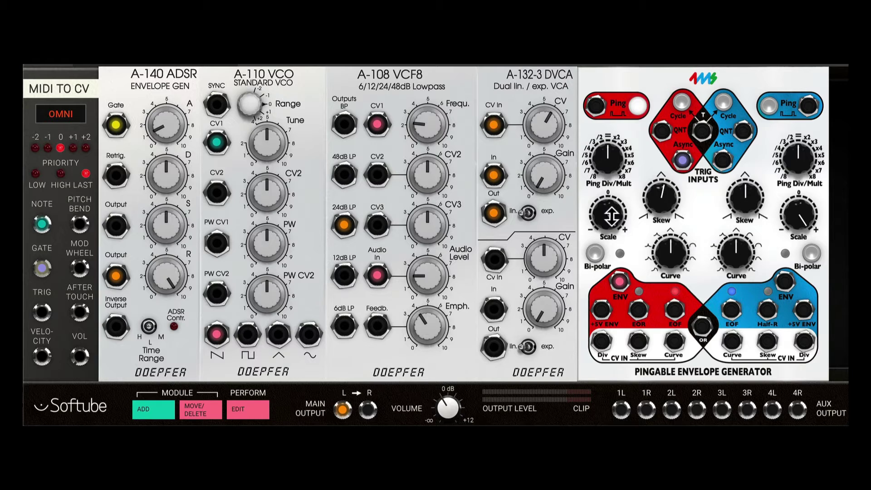
# Sweep the red Scale from 10.0 down to its negative end and raise the VCF8 frequency to about 8.
pyautogui.moveTo(609, 215); pyautogui.dragTo(613, 194)
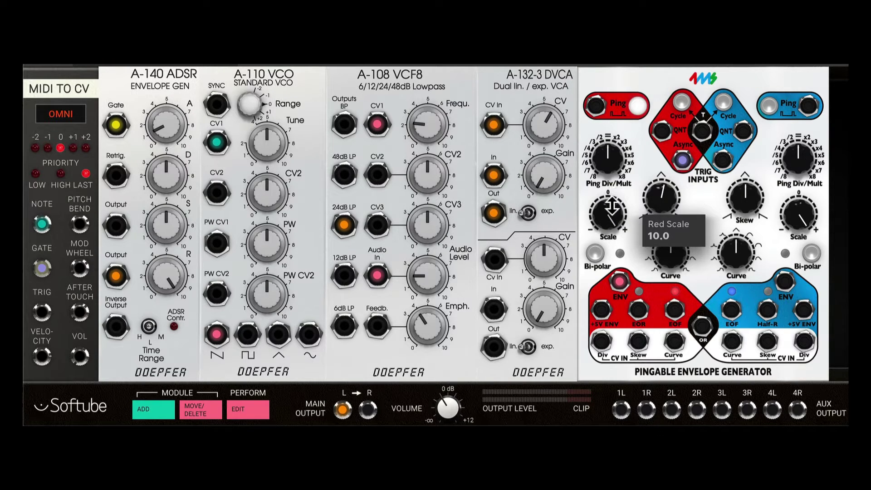
pyautogui.moveTo(611, 206); pyautogui.dragTo(613, 289)
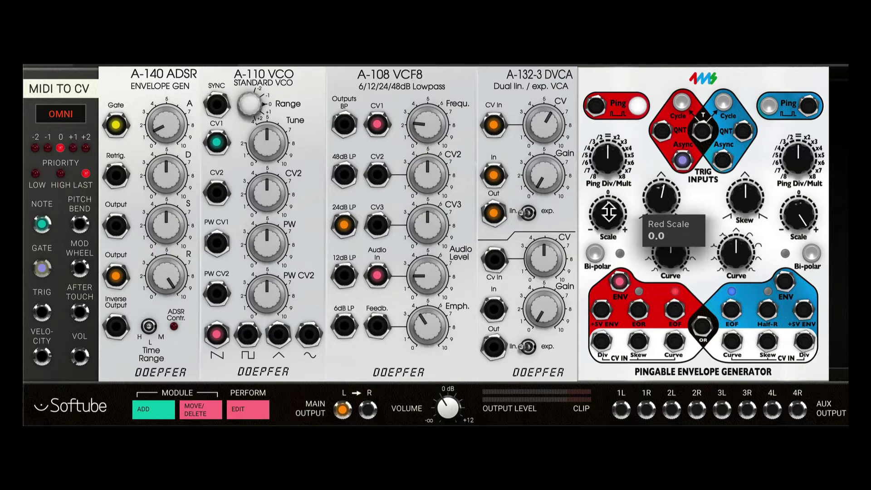
pyautogui.moveTo(608, 227); pyautogui.dragTo(615, 261)
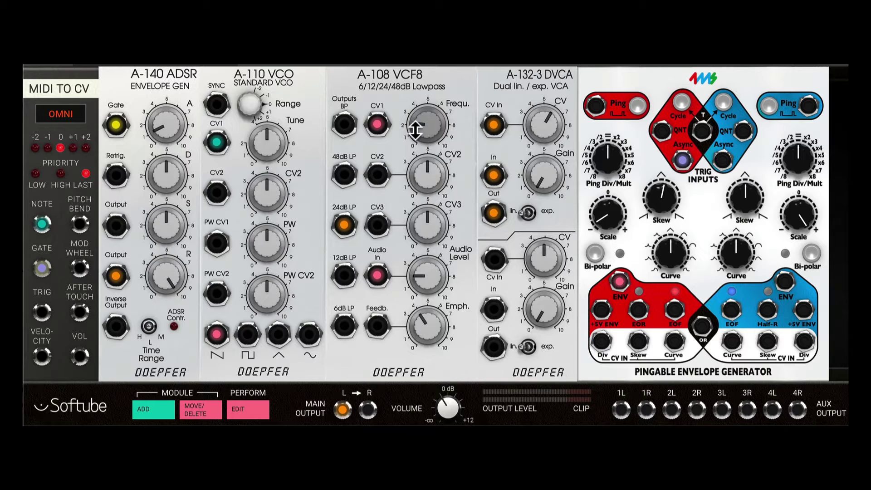
pyautogui.moveTo(420, 140); pyautogui.dragTo(444, 19)
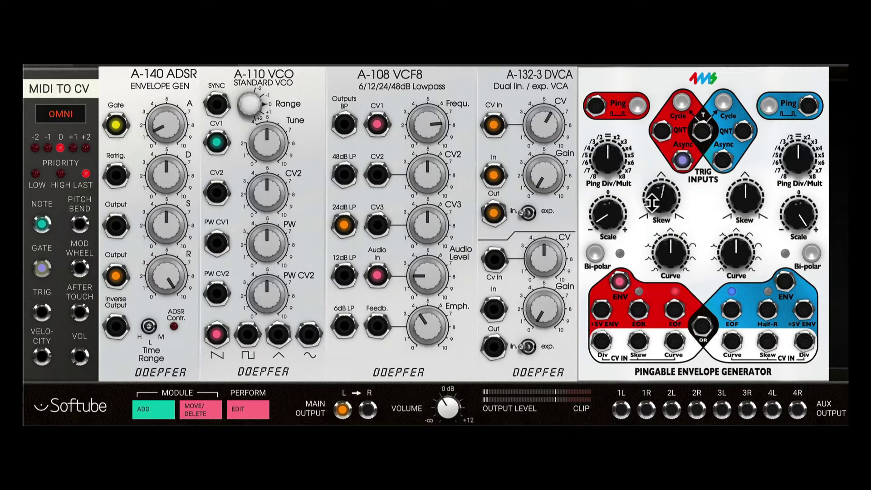
# Return the red Scale to 10.0 and lower the VCF8 frequency to about 3.
pyautogui.moveTo(608, 215); pyautogui.dragTo(619, 146)
pyautogui.moveTo(594, 211); pyautogui.dragTo(606, 256)
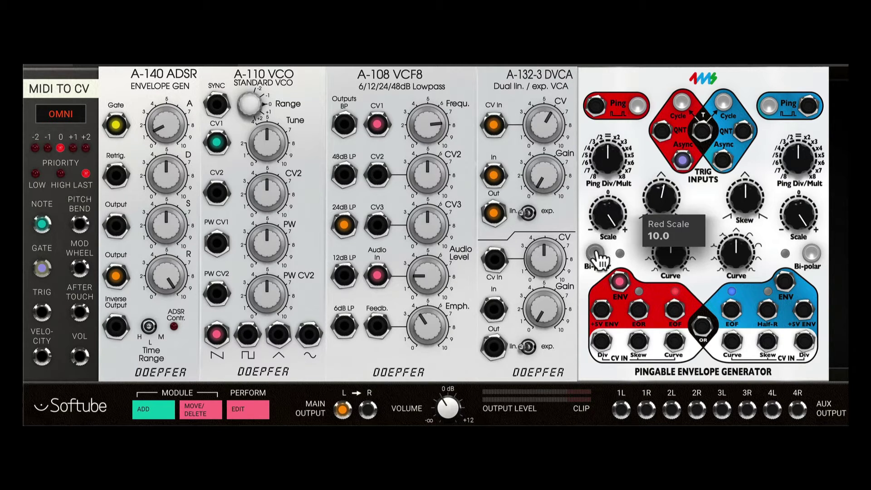
pyautogui.moveTo(420, 116); pyautogui.dragTo(426, 171)
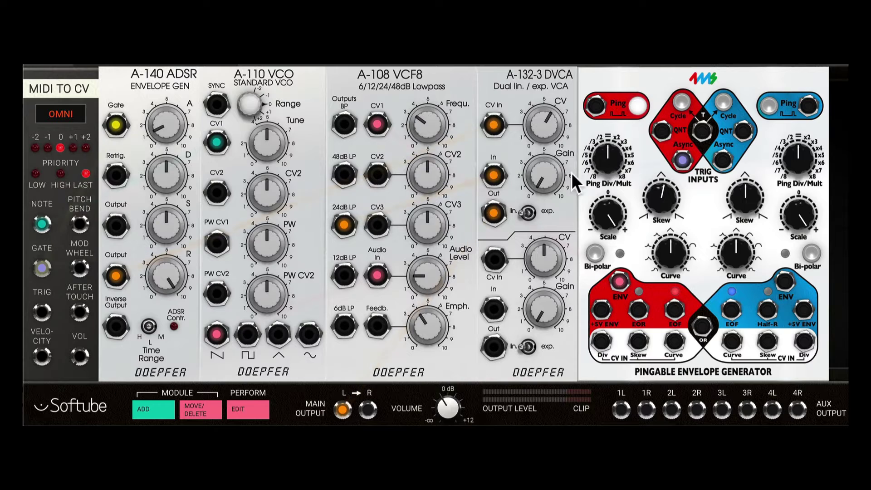
pyautogui.moveTo(612, 216); pyautogui.dragTo(612, 241)
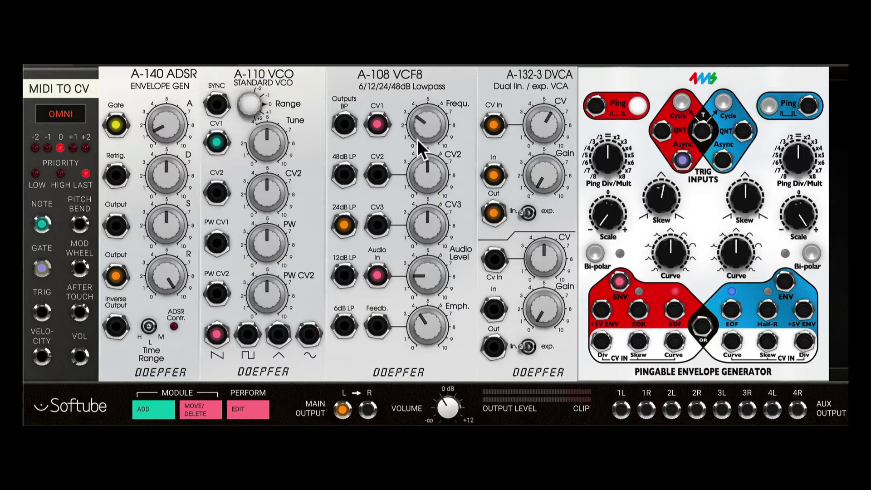
pyautogui.moveTo(603, 200)
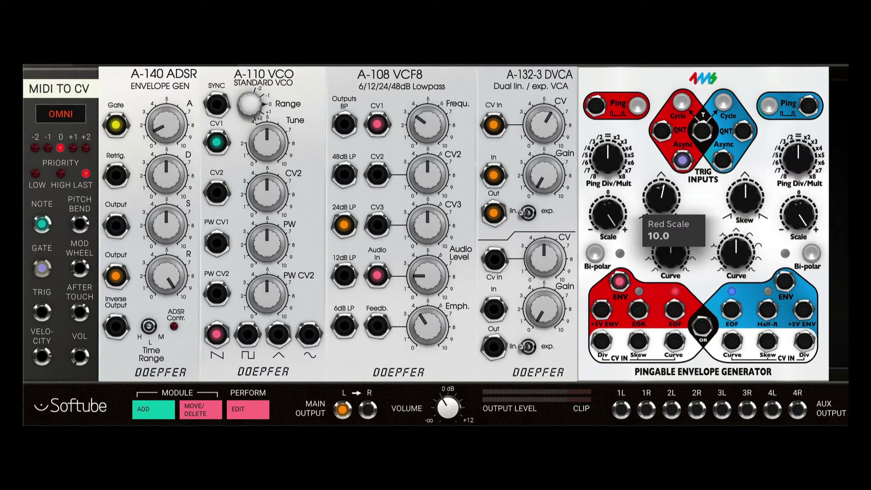
# Switch the red channel's Bi-polar mode on and off to compare the two envelope ranges, leaving it off.
pyautogui.click(597, 256)
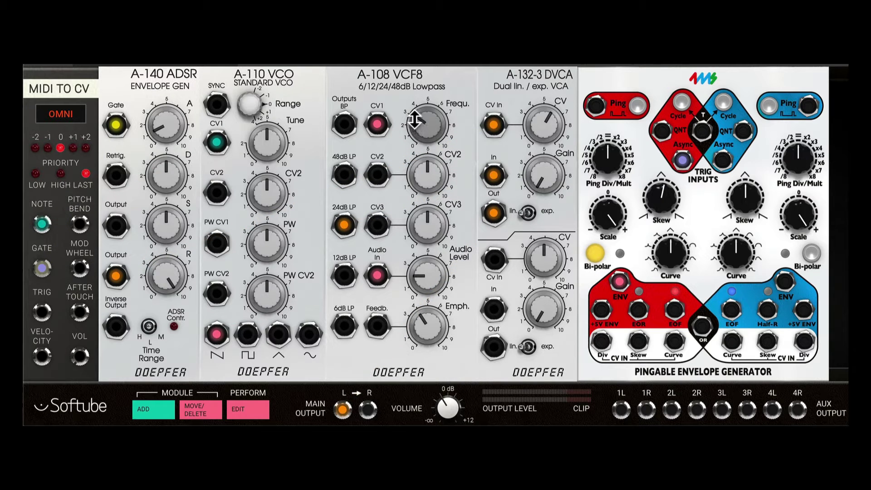
pyautogui.moveTo(414, 115)
pyautogui.mouseDown()
pyautogui.moveTo(434, 104)
pyautogui.moveTo(413, 118)
pyautogui.mouseUp()
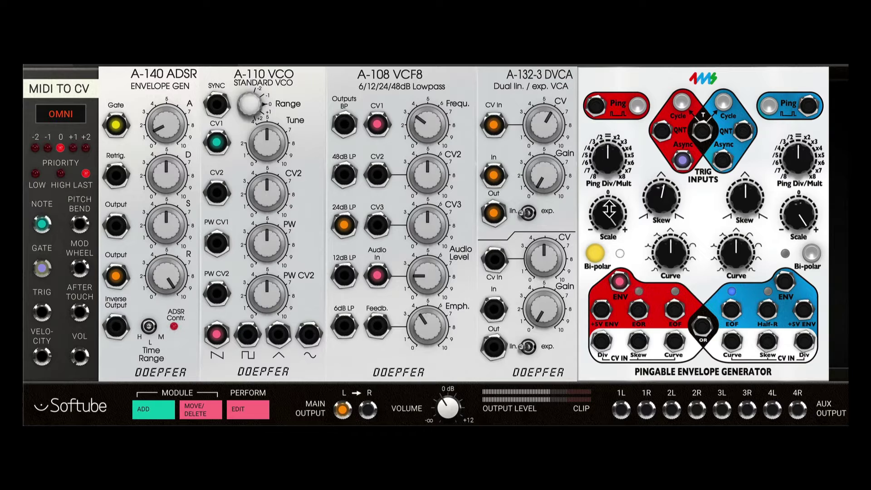
pyautogui.click(596, 254)
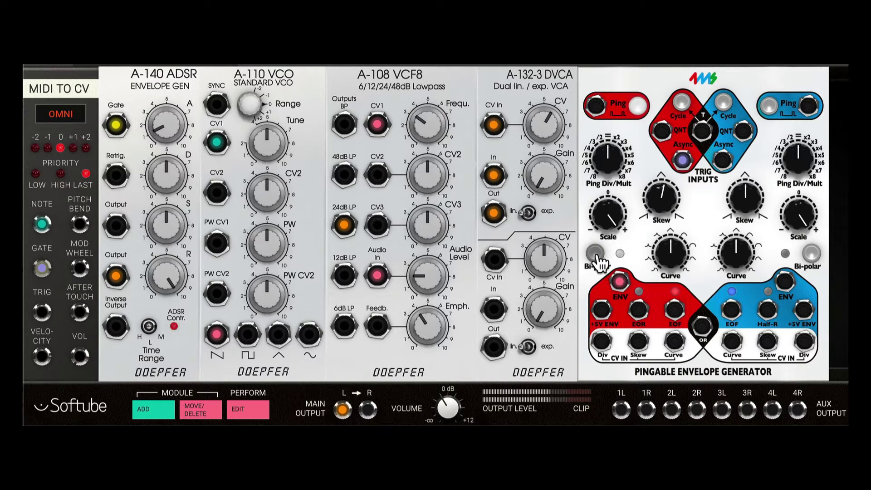
pyautogui.click(596, 254)
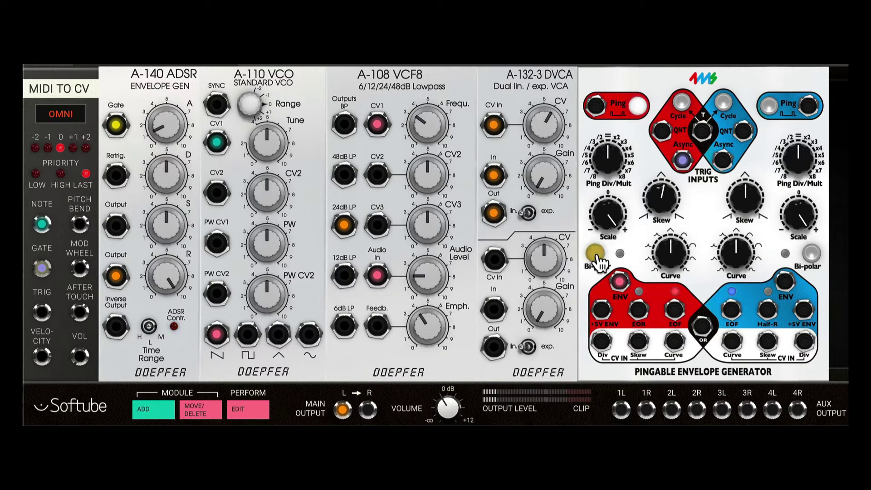
pyautogui.click(597, 255)
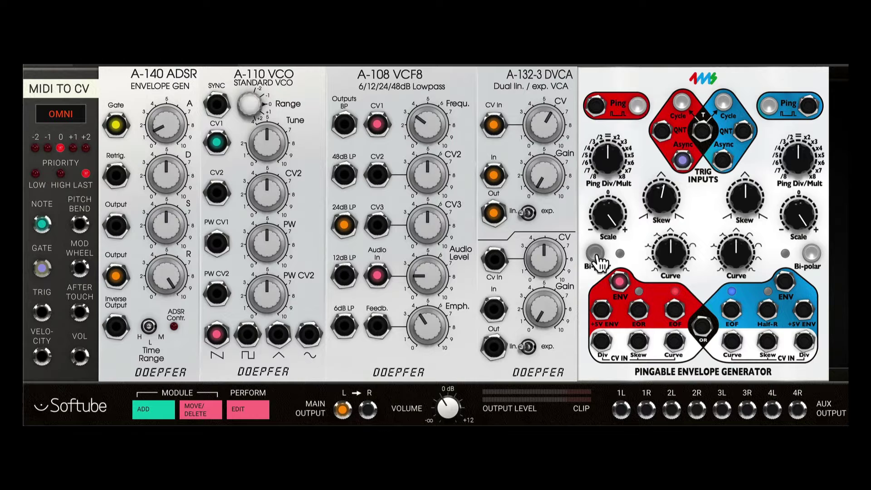
# Move the MIDI gate cable from the red Async trigger input to the red QNT input.
pyautogui.moveTo(684, 166)
pyautogui.moveTo(684, 167); pyautogui.dragTo(664, 138)
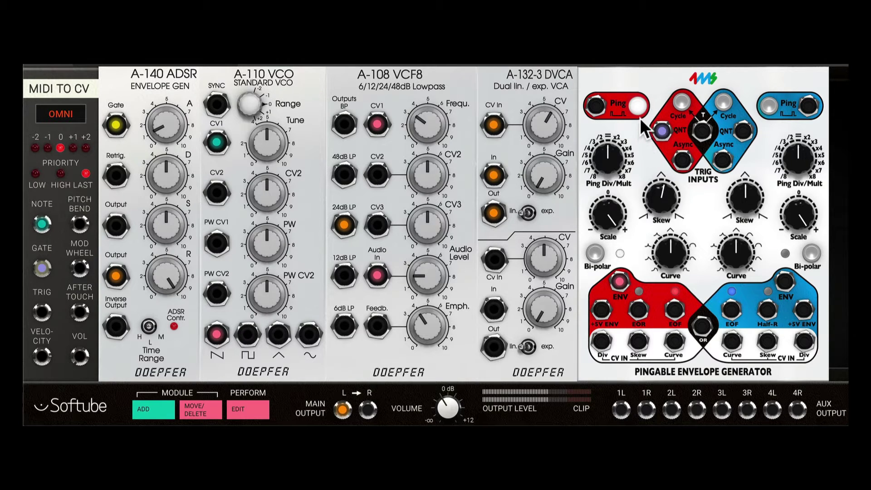
# Try the red Skew at 2.4, set it to 7.2, and turn on the red channel's Bi-polar mode.
pyautogui.moveTo(662, 200); pyautogui.dragTo(677, 245)
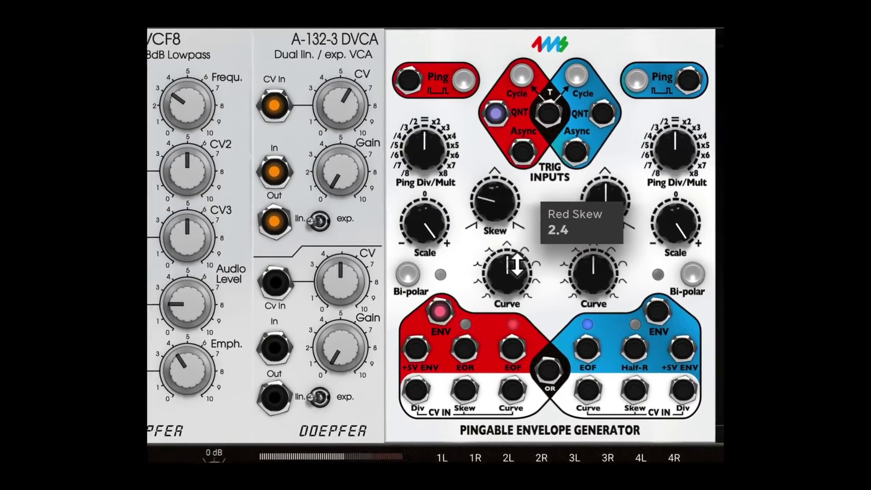
pyautogui.moveTo(516, 266); pyautogui.dragTo(516, 229)
pyautogui.moveTo(399, 238); pyautogui.dragTo(394, 194)
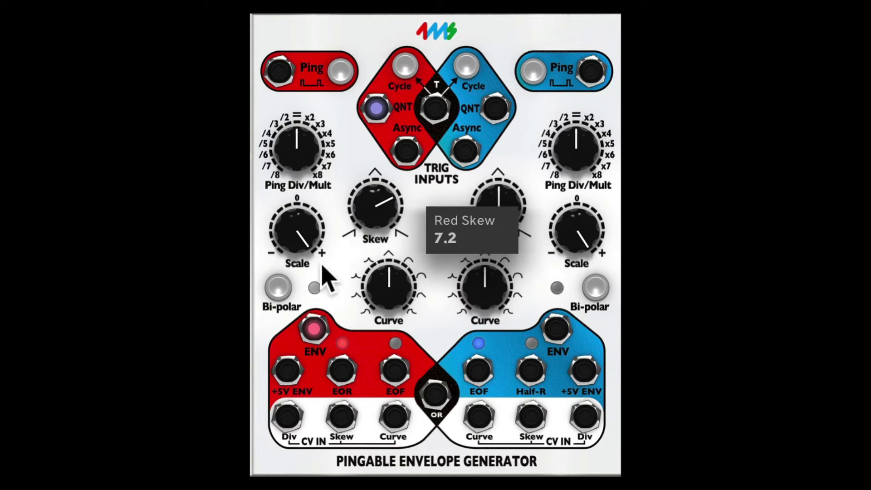
pyautogui.click(278, 290)
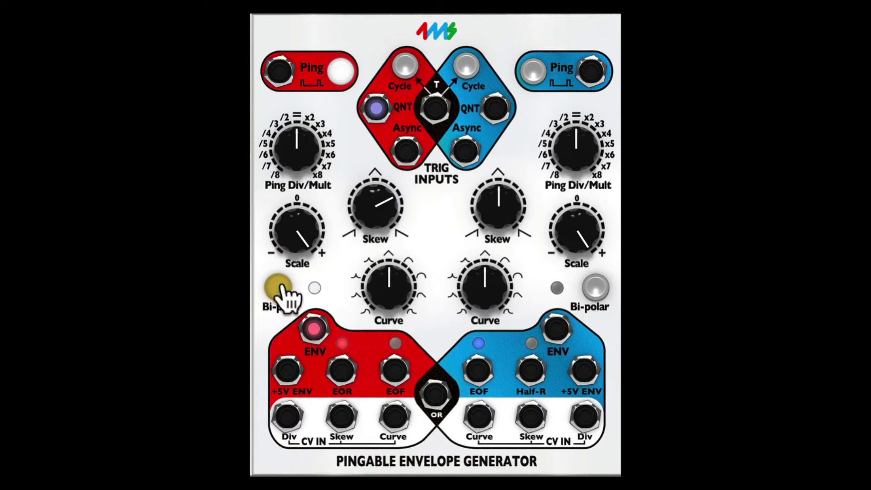
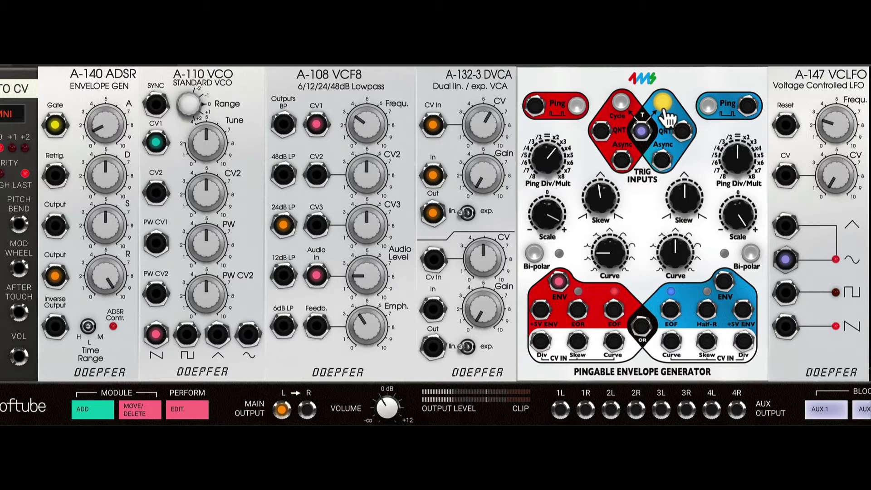
# Turn on the red channel's Cycle and replace the LFO cable at the shared T trigger input with the MIDI gate.
pyautogui.click(620, 103)
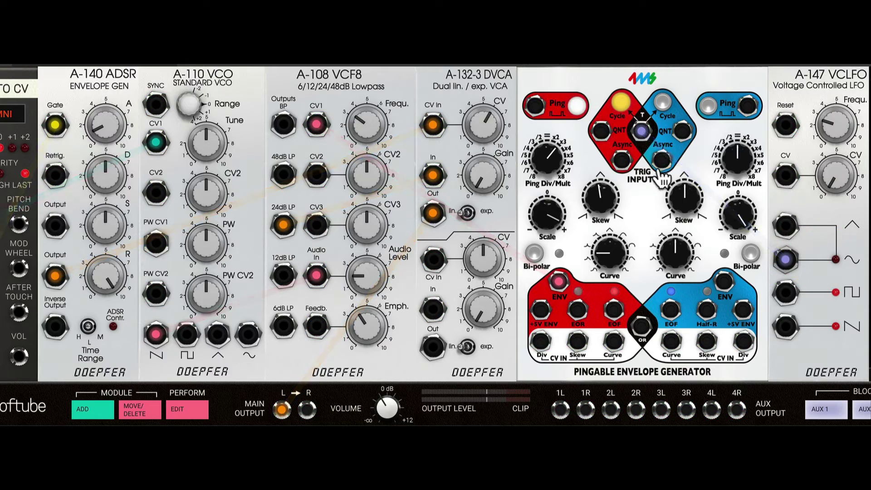
pyautogui.moveTo(789, 267); pyautogui.dragTo(718, 172)
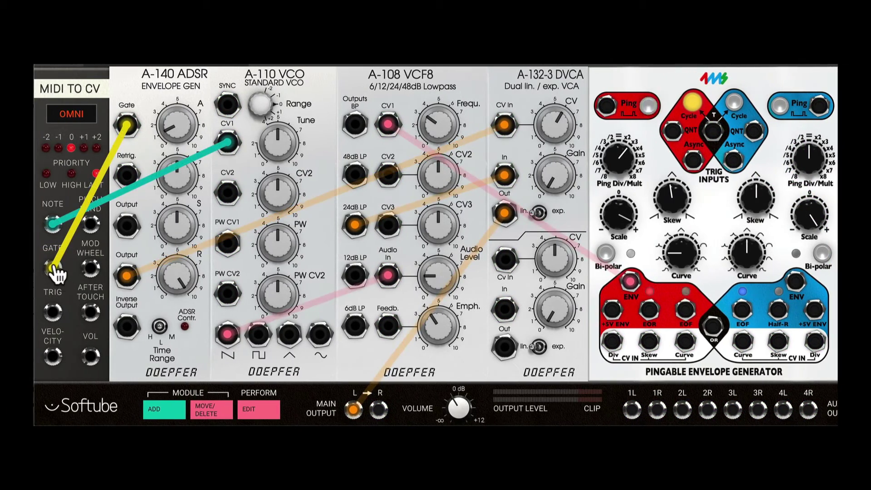
pyautogui.moveTo(52, 268); pyautogui.dragTo(712, 132)
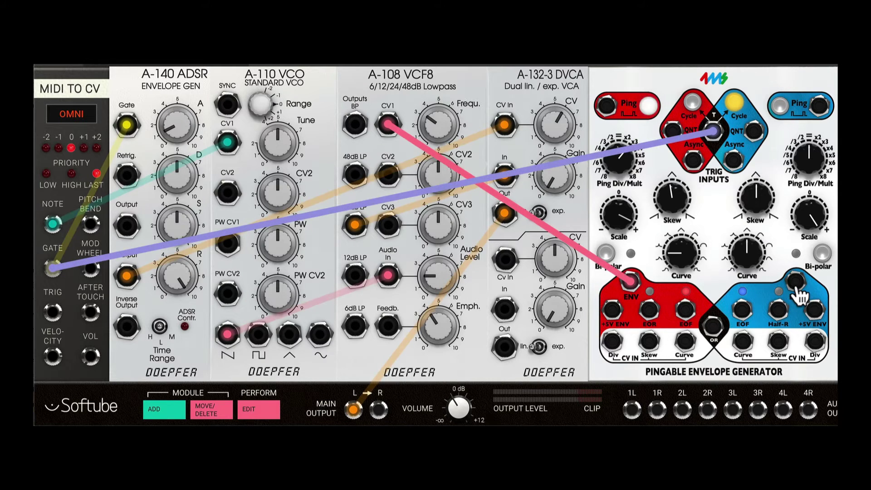
# Patch the blue ENV output into the VCO's CV2 input, with the CV2 amount at 0.9 and the blue Scale at 6.3.
pyautogui.moveTo(796, 288); pyautogui.dragTo(277, 209)
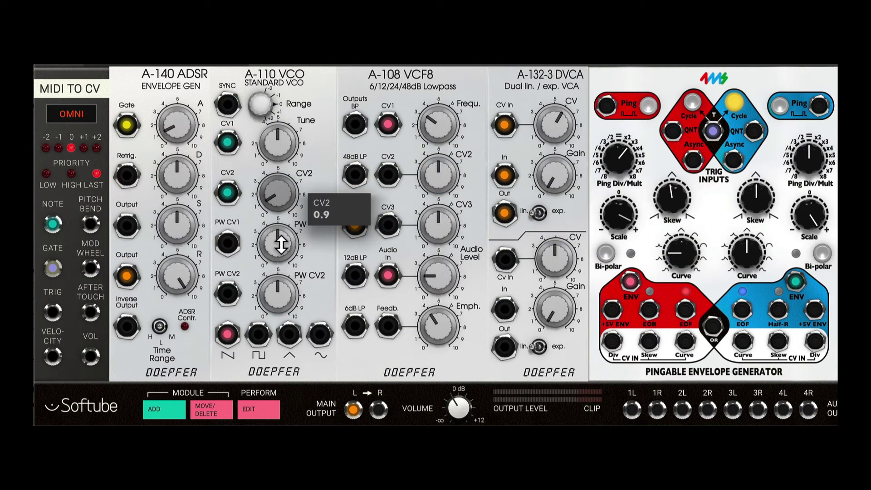
pyautogui.moveTo(280, 246); pyautogui.dragTo(311, 243)
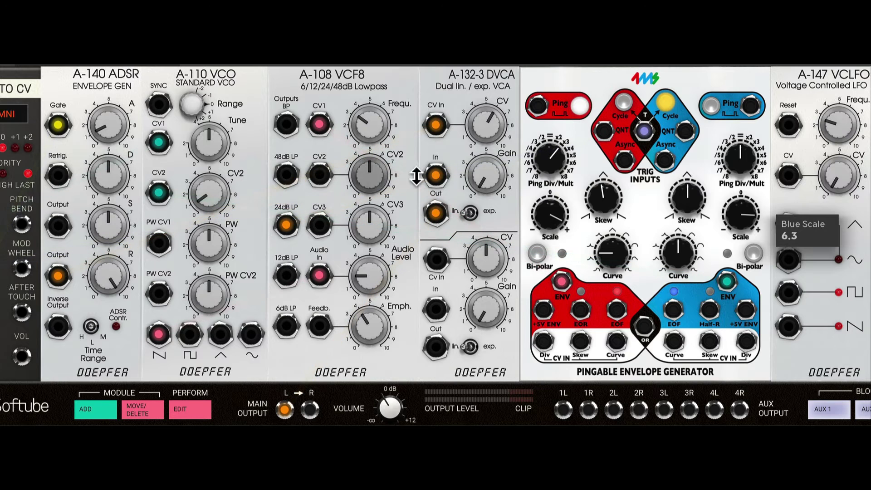
# Replace the MIDI gate cable at the shared T trigger input with the LFO's sine output and lower the LFO frequency.
pyautogui.moveTo(28, 269); pyautogui.dragTo(748, 188)
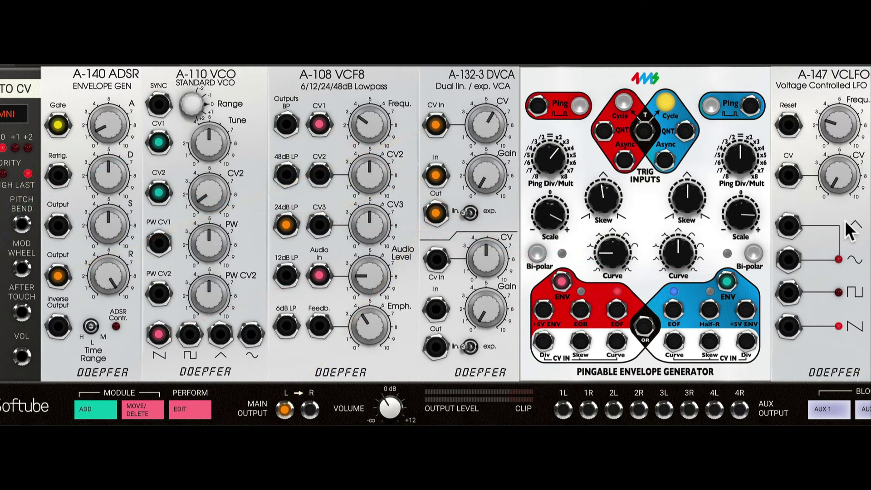
pyautogui.moveTo(788, 259); pyautogui.dragTo(644, 132)
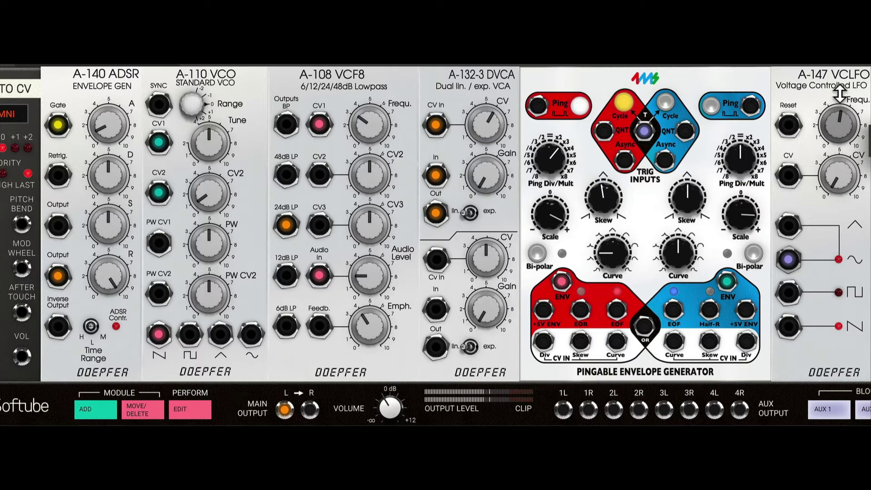
pyautogui.moveTo(839, 108); pyautogui.dragTo(836, 129)
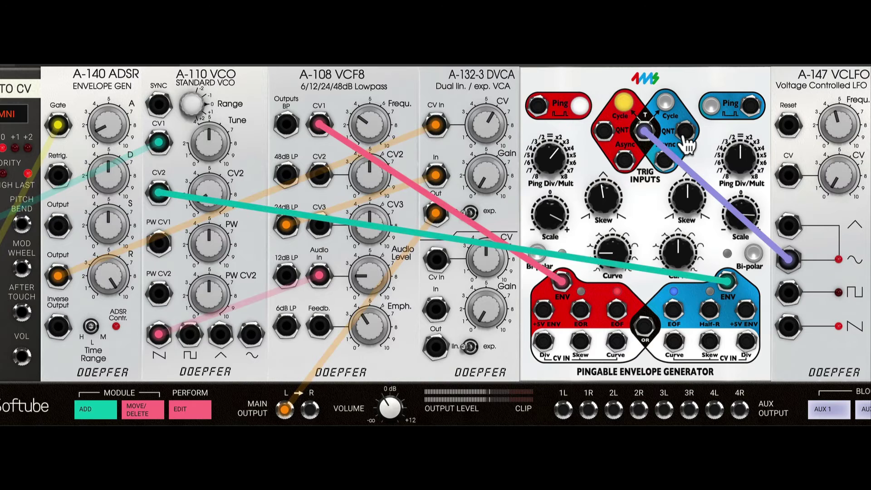
pyautogui.click(715, 117)
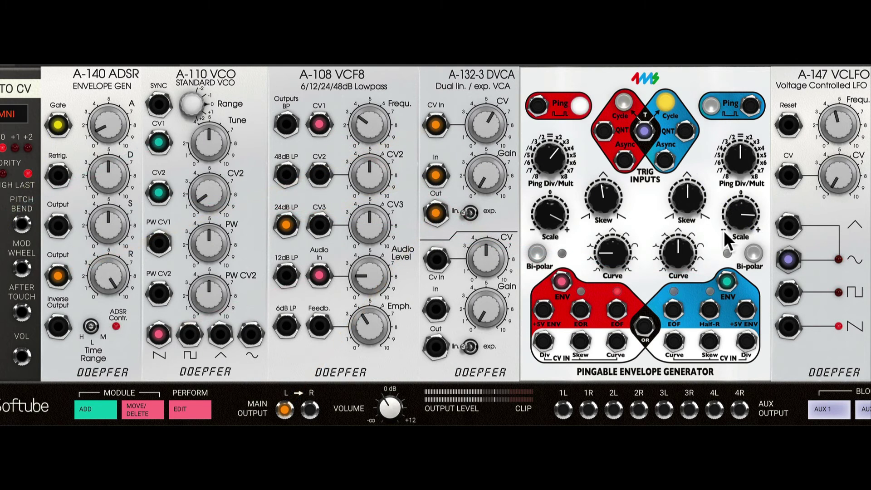
# Increase the VCO pitch modulation by raising the blue Scale and the CV2 amount, and set the blue Div/Mult to x4.
pyautogui.moveTo(727, 232); pyautogui.dragTo(727, 217)
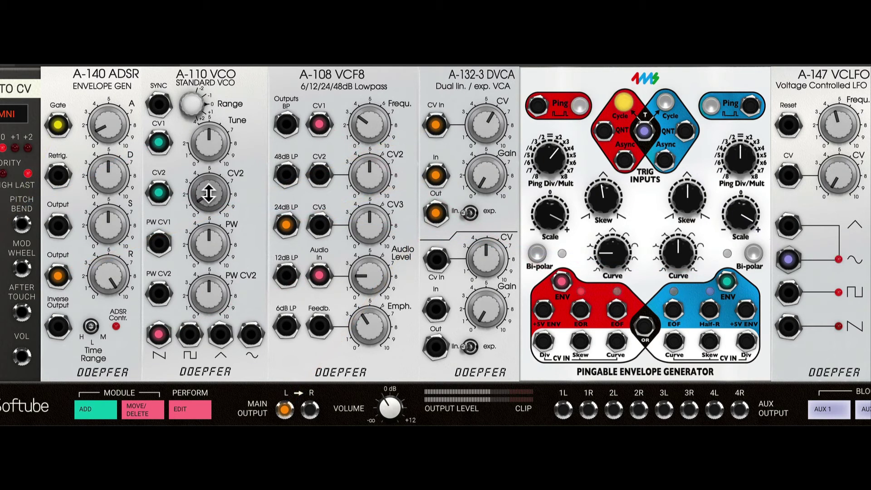
pyautogui.moveTo(211, 187)
pyautogui.mouseDown()
pyautogui.moveTo(211, 179)
pyautogui.moveTo(208, 188)
pyautogui.mouseUp()
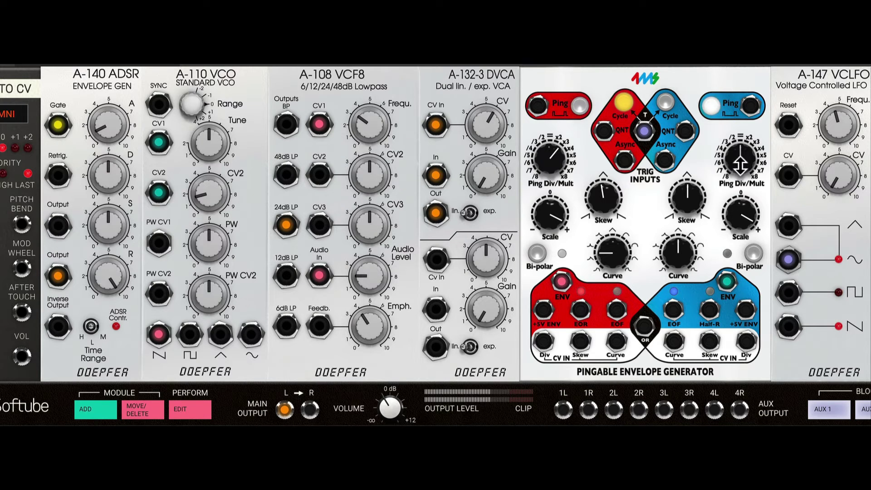
pyautogui.moveTo(744, 164); pyautogui.dragTo(749, 145)
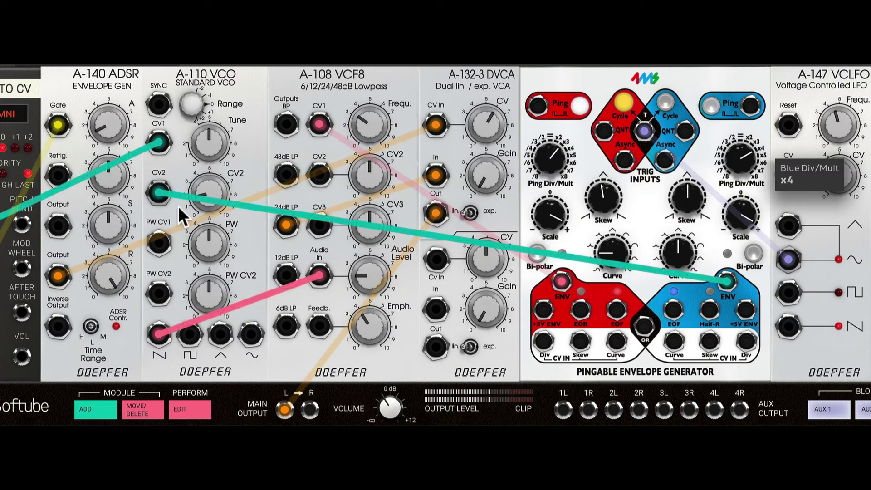
# Raise the filter's Frequency, set the blue Skew to 10.0, and nudge the red Skew up slightly.
pyautogui.moveTo(375, 123); pyautogui.dragTo(374, 120)
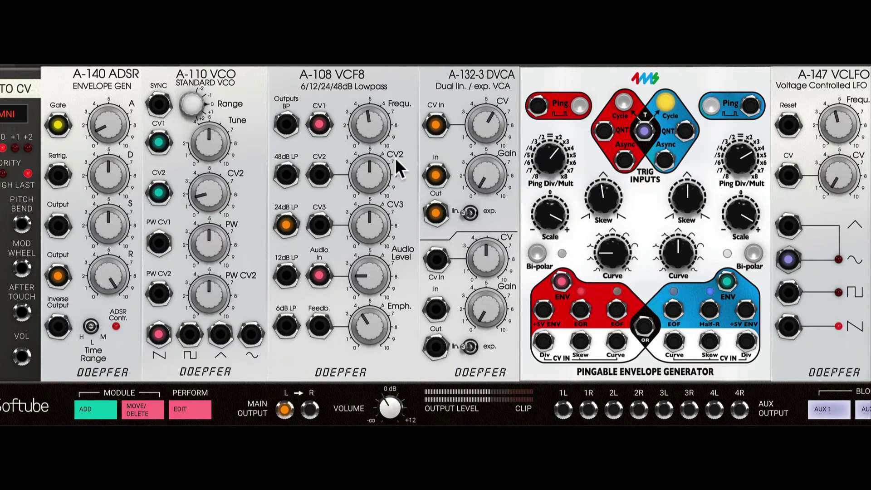
pyautogui.moveTo(680, 195); pyautogui.dragTo(672, 92)
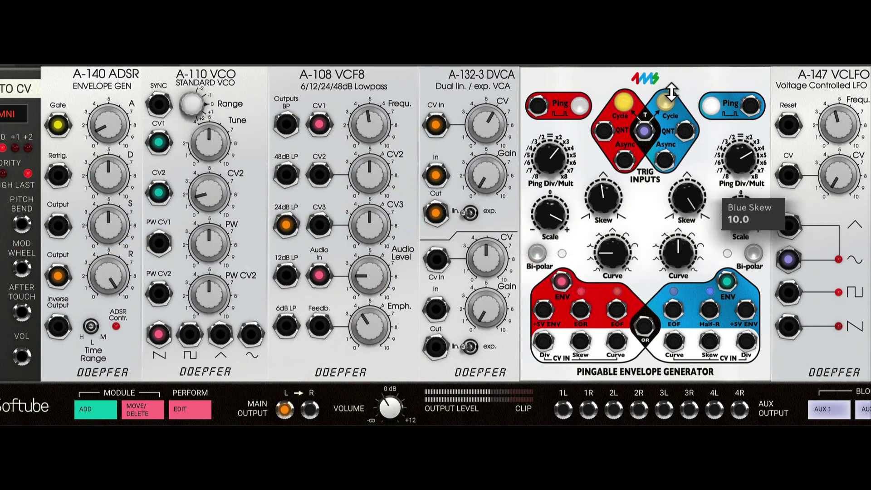
pyautogui.click(603, 202)
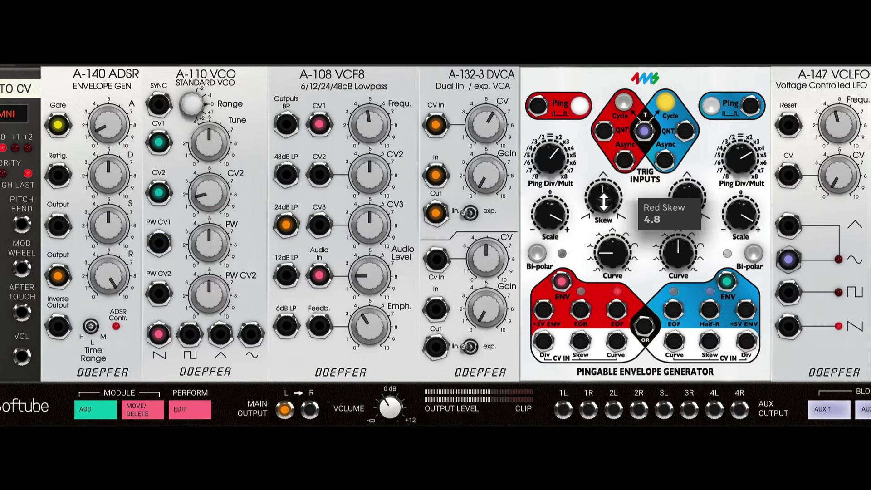
# Raise the blue Scale further and set the VCO's CV2 amount to 2.9.
pyautogui.moveTo(740, 213); pyautogui.dragTo(740, 202)
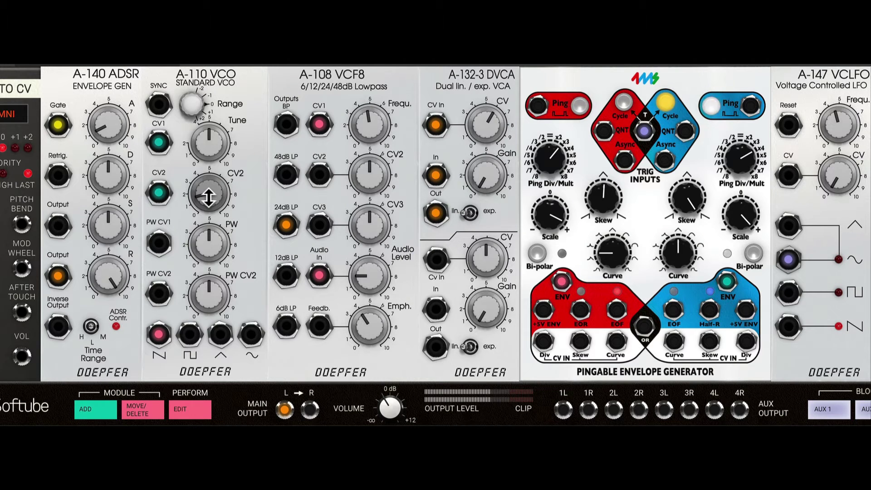
pyautogui.moveTo(207, 194)
pyautogui.mouseDown()
pyautogui.moveTo(219, 166)
pyautogui.moveTo(213, 193)
pyautogui.mouseUp()
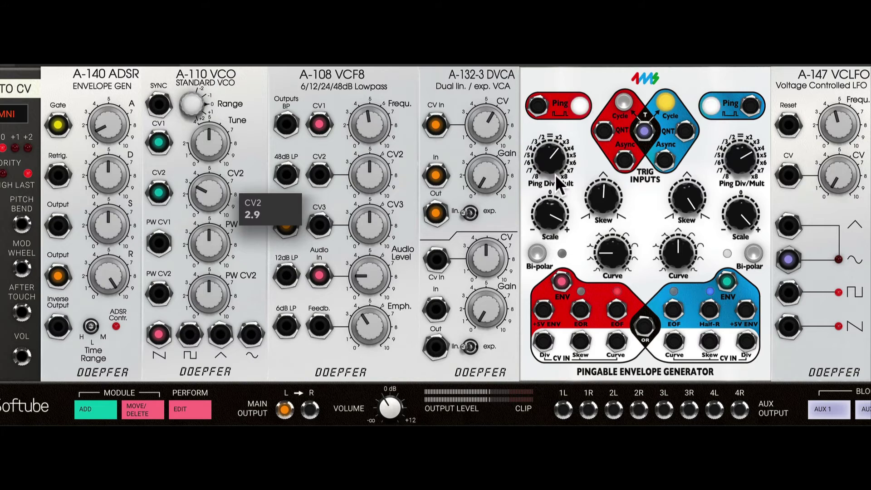
# Raise the filter's Frequency, set the red Scale to -5.0, and toggle the blue channel's Bi-polar mode.
pyautogui.moveTo(379, 126); pyautogui.dragTo(379, 114)
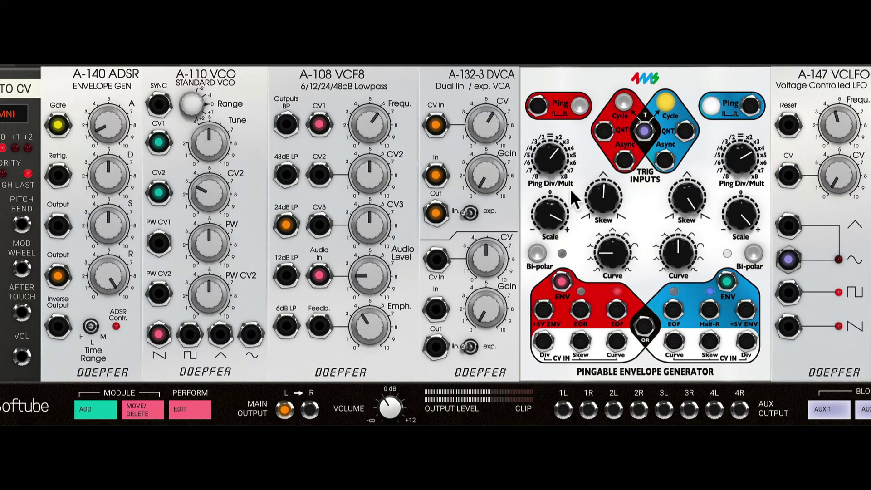
pyautogui.click(538, 254)
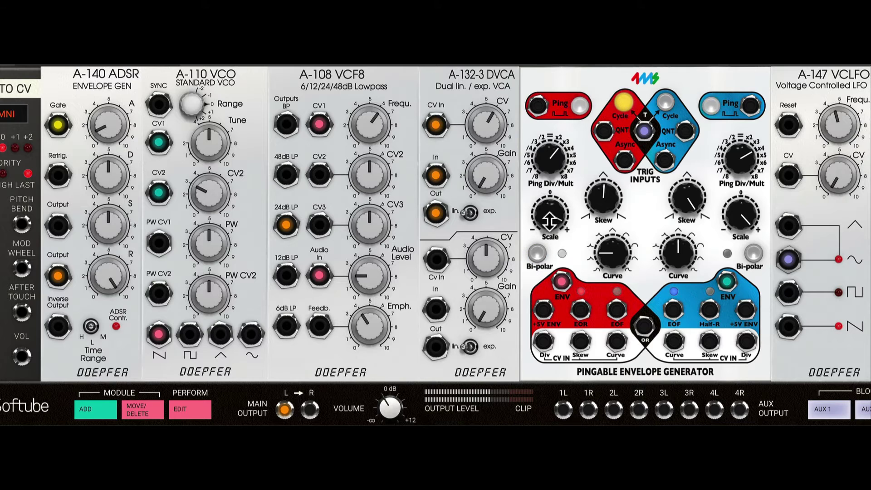
pyautogui.moveTo(550, 213); pyautogui.dragTo(546, 310)
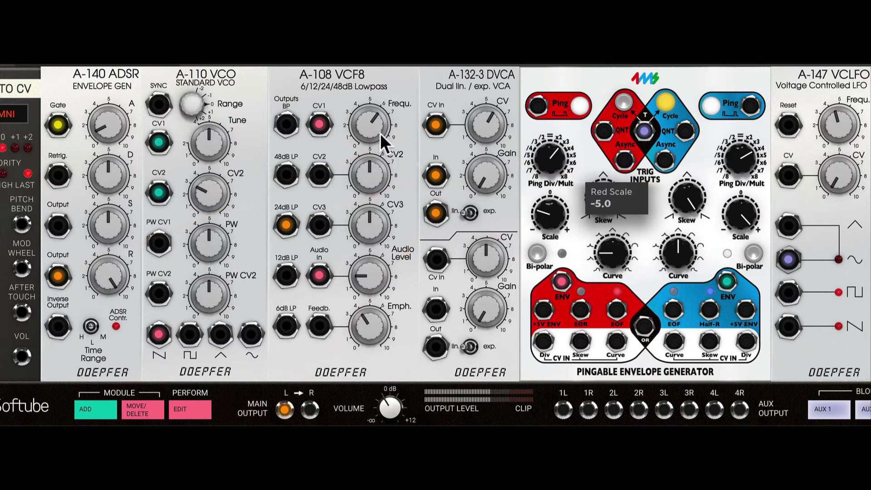
pyautogui.moveTo(380, 133); pyautogui.dragTo(398, 124)
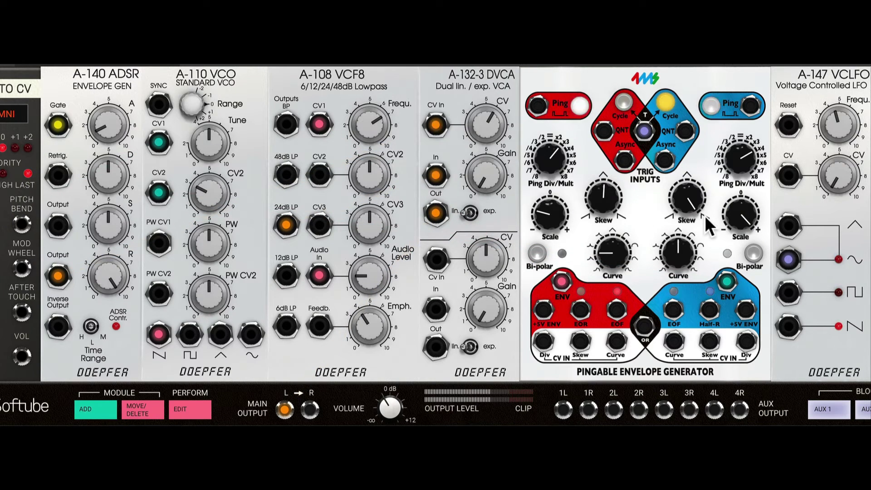
pyautogui.click(753, 255)
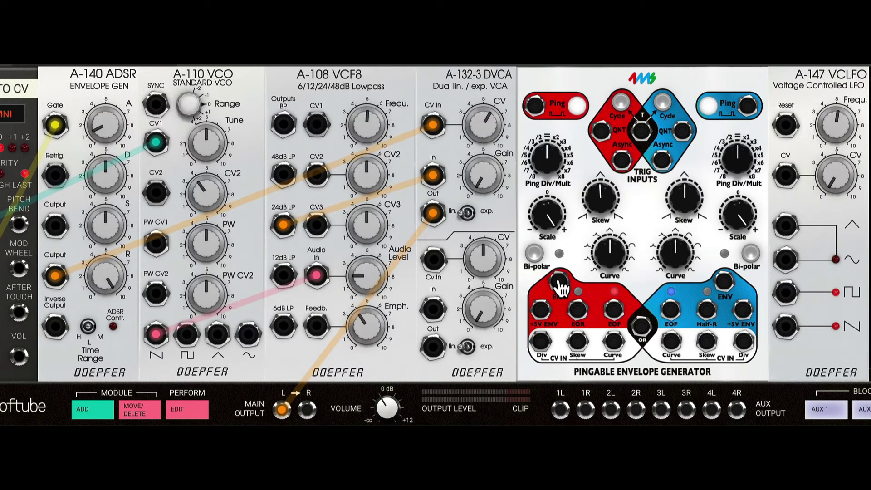
# Turn on red Cycle and Bi-polar and patch the red ENV output into the filter's CV1, trying the +5V ENV output in between.
pyautogui.moveTo(559, 285); pyautogui.dragTo(317, 123)
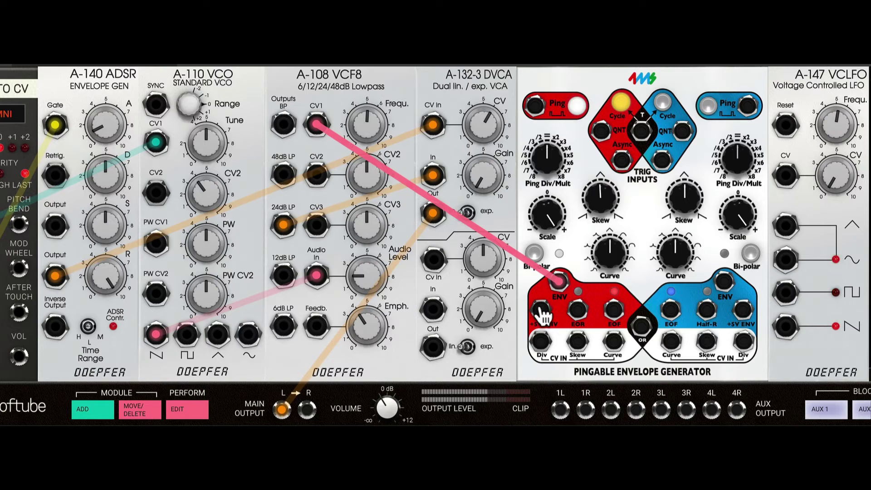
pyautogui.moveTo(540, 313); pyautogui.dragTo(540, 312)
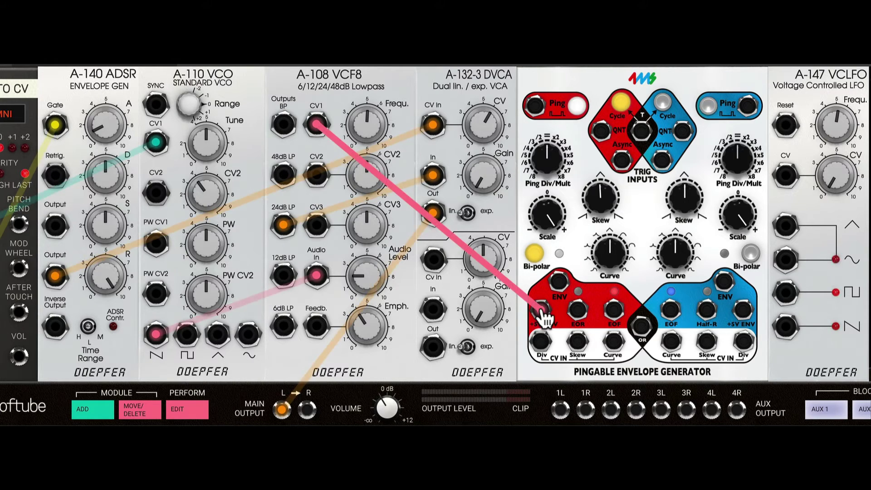
pyautogui.moveTo(543, 313); pyautogui.dragTo(523, 249)
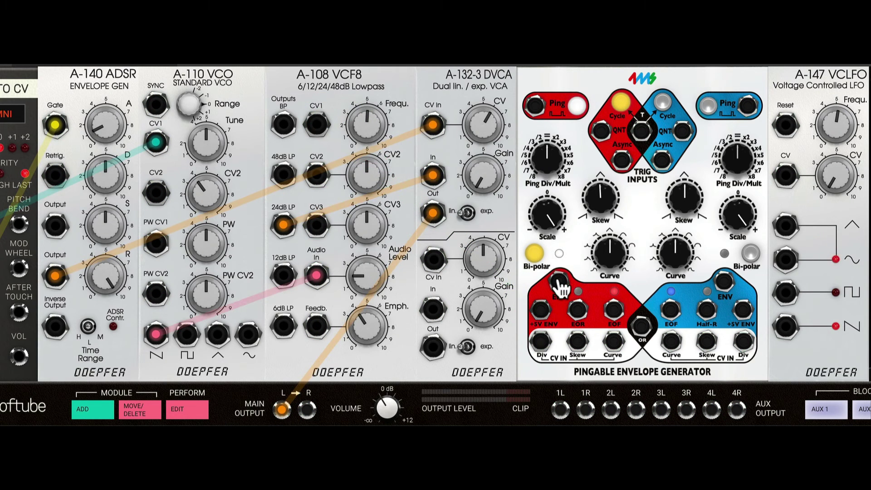
pyautogui.moveTo(560, 284); pyautogui.dragTo(319, 132)
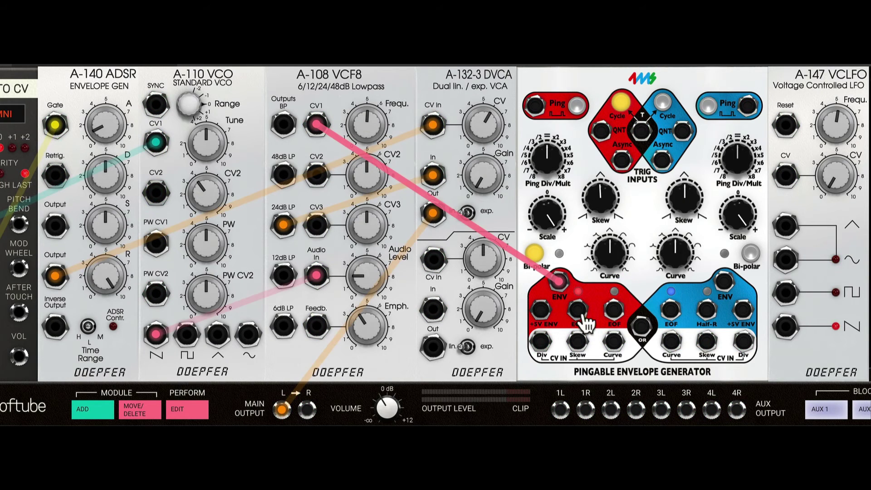
# Patch the red EOR output into the blue QNT input and the blue ENV output into the VCO's CV2 input.
pyautogui.moveTo(585, 323)
pyautogui.mouseDown()
pyautogui.moveTo(592, 313)
pyautogui.moveTo(579, 307)
pyautogui.moveTo(172, 200)
pyautogui.moveTo(343, 231)
pyautogui.moveTo(701, 182)
pyautogui.moveTo(682, 147)
pyautogui.moveTo(726, 122)
pyautogui.moveTo(698, 240)
pyautogui.moveTo(684, 254)
pyautogui.moveTo(673, 184)
pyautogui.moveTo(661, 163)
pyautogui.moveTo(684, 141)
pyautogui.mouseUp()
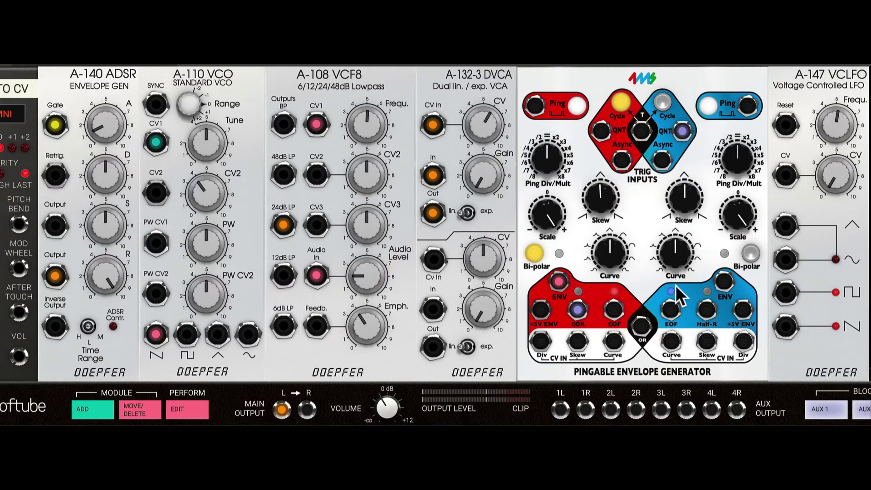
pyautogui.press('Delete')
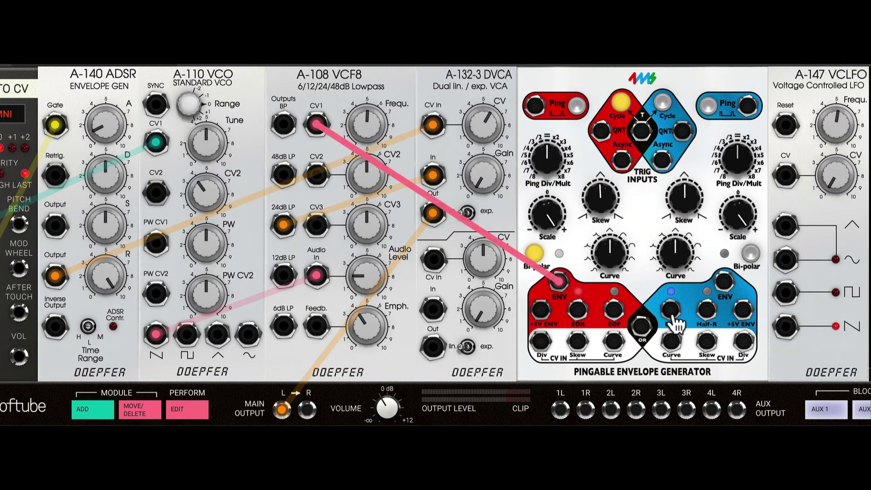
pyautogui.moveTo(723, 283); pyautogui.dragTo(156, 195)
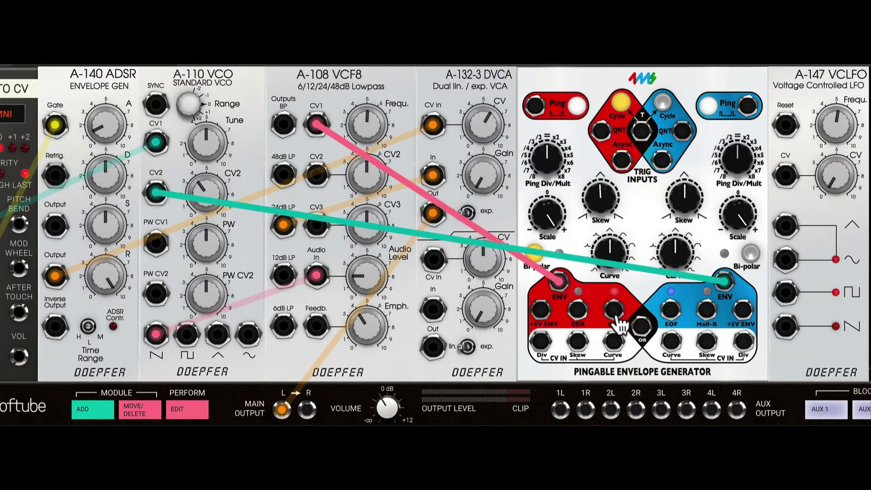
pyautogui.moveTo(577, 310); pyautogui.dragTo(682, 136)
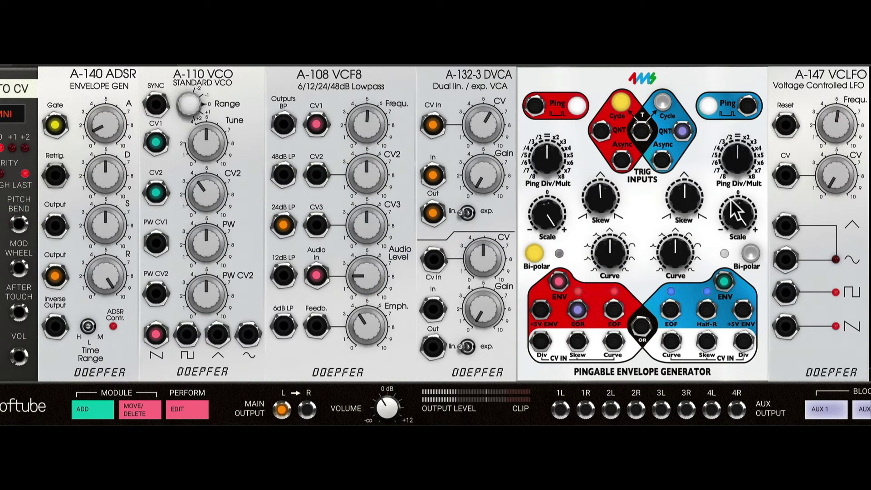
# Lower the blue Scale, raise the blue Div/Mult to about x3, and open the filter's Frequency slightly.
pyautogui.moveTo(737, 212); pyautogui.dragTo(740, 268)
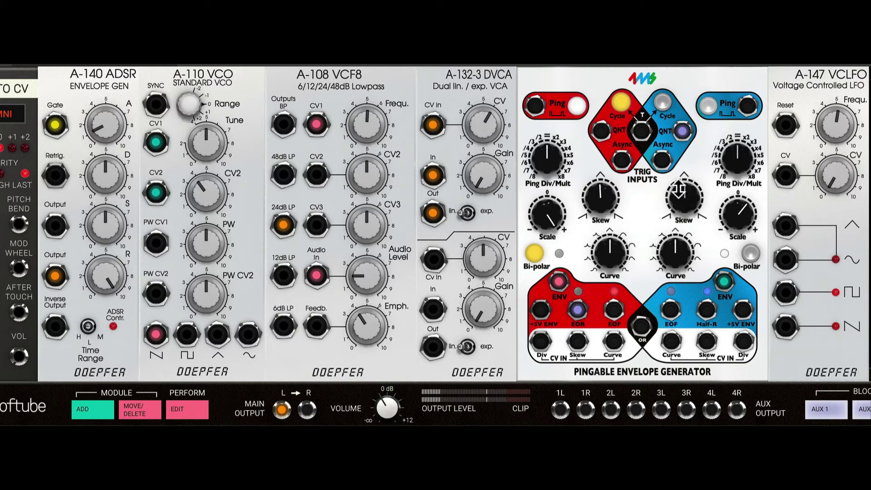
pyautogui.moveTo(737, 159)
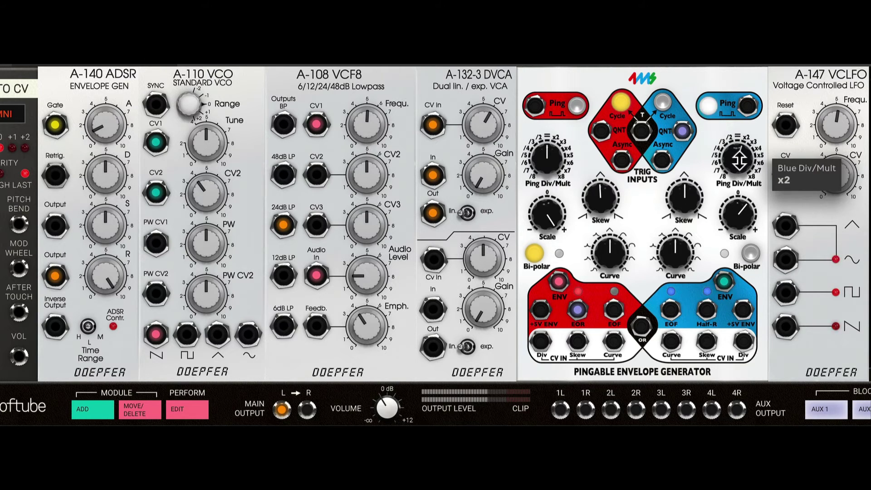
pyautogui.moveTo(738, 159); pyautogui.dragTo(740, 156)
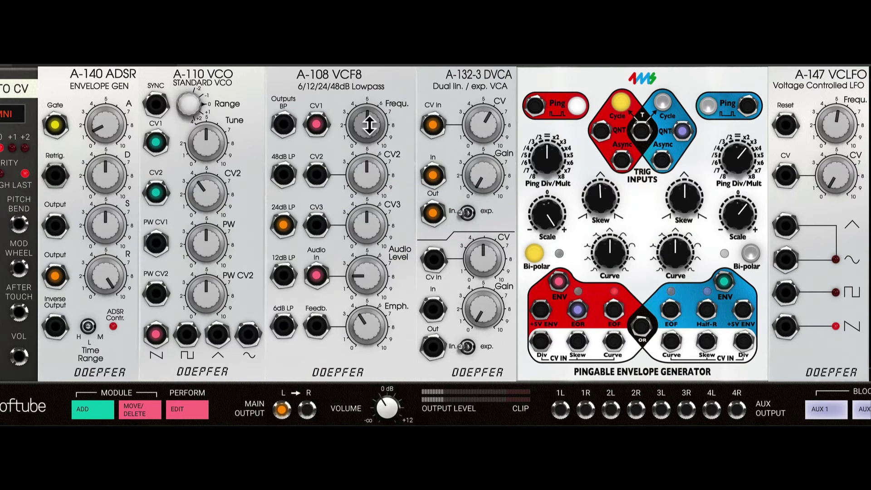
pyautogui.moveTo(367, 124); pyautogui.dragTo(370, 125)
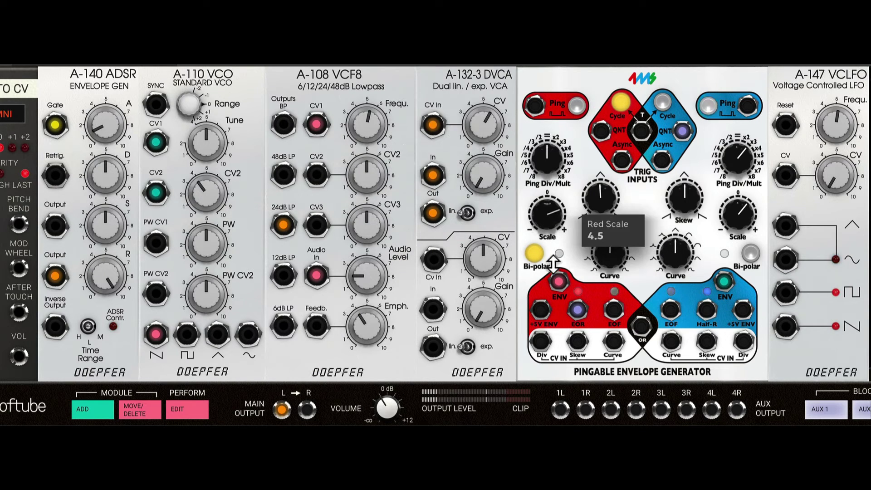
# Move the blue QNT trigger cable from the red EOR to the red EOF output, trying a negative red Scale before returning it to positive.
pyautogui.moveTo(546, 216); pyautogui.dragTo(578, 352)
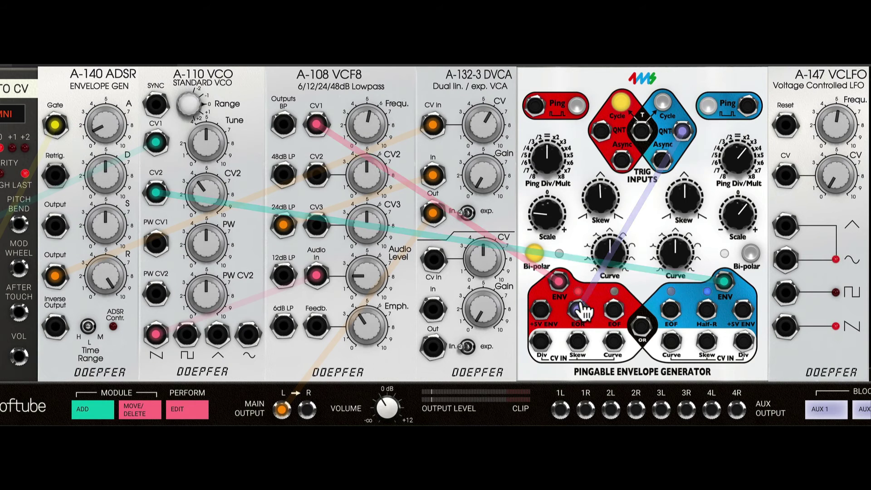
pyautogui.moveTo(584, 312); pyautogui.dragTo(682, 132)
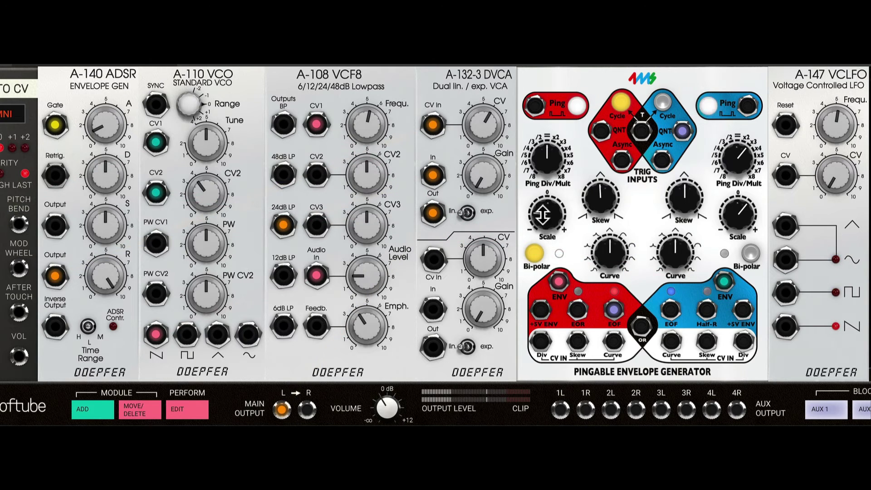
pyautogui.moveTo(543, 214); pyautogui.dragTo(558, 152)
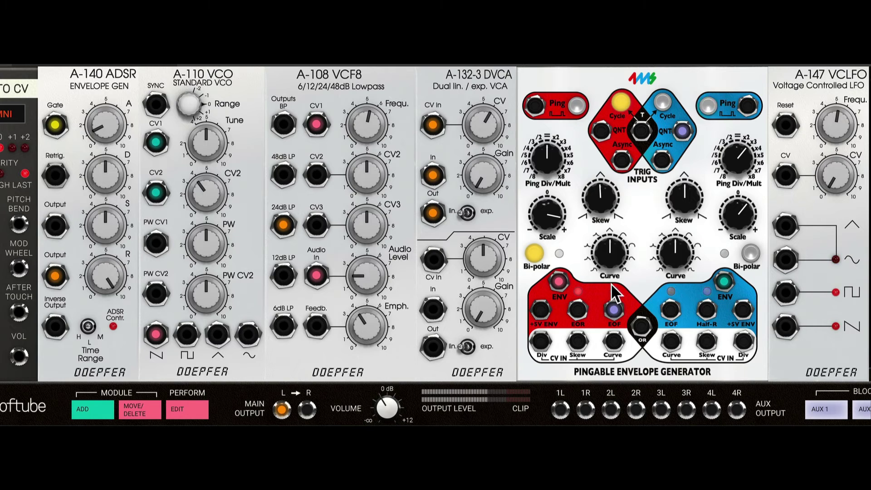
# Raise the blue channel's Scale and Skew to reshape the pitch modulation.
pyautogui.moveTo(754, 226); pyautogui.dragTo(738, 200)
pyautogui.moveTo(736, 161)
pyautogui.mouseDown()
pyautogui.moveTo(734, 173)
pyautogui.moveTo(737, 149)
pyautogui.mouseUp()
pyautogui.moveTo(684, 198); pyautogui.dragTo(559, 170)
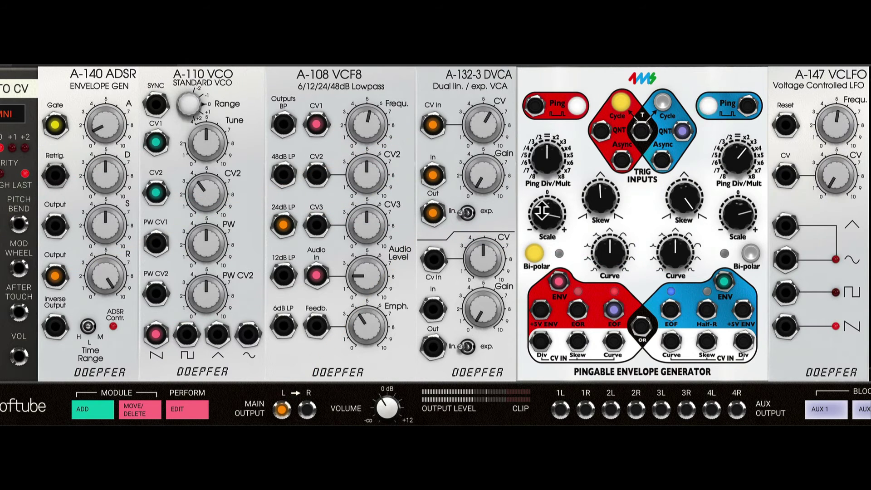
# Lower the red Scale slightly and patch the VCLFO's sine output into the red Div CV input.
pyautogui.moveTo(542, 211); pyautogui.dragTo(554, 236)
pyautogui.click(750, 254)
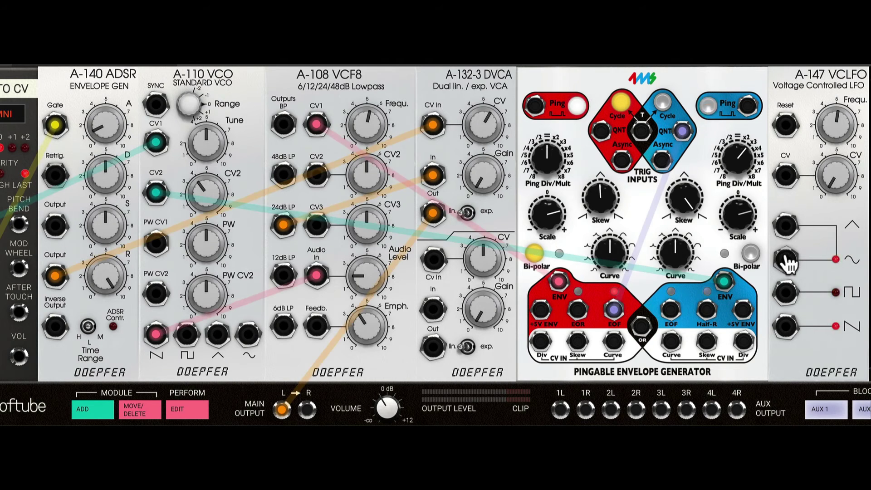
pyautogui.moveTo(785, 259); pyautogui.dragTo(541, 343)
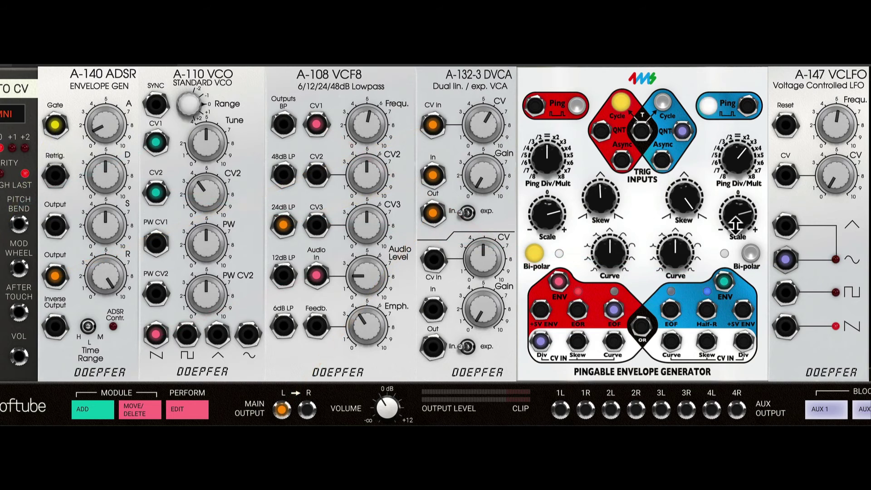
# Set the blue Scale to 0.1 to mute the pitch modulation, and raise the red Skew.
pyautogui.moveTo(739, 217)
pyautogui.moveTo(739, 217)
pyautogui.mouseDown()
pyautogui.moveTo(739, 190)
pyautogui.moveTo(736, 222)
pyautogui.mouseUp()
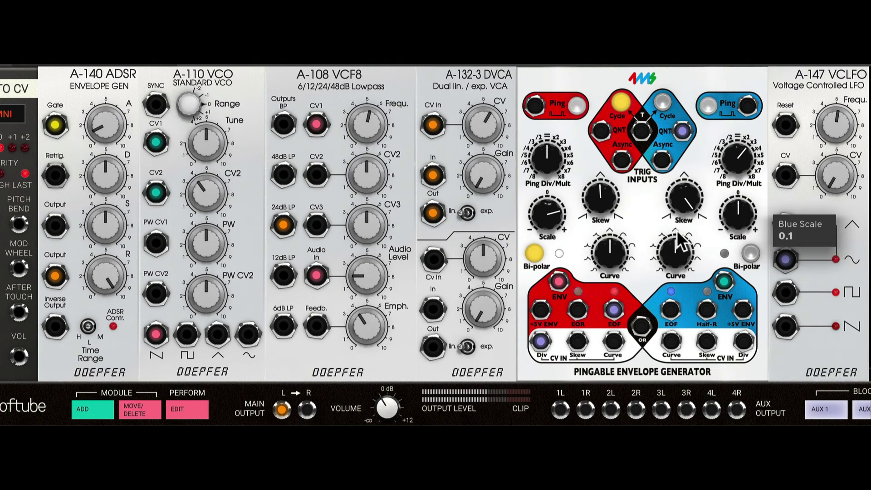
pyautogui.moveTo(554, 211)
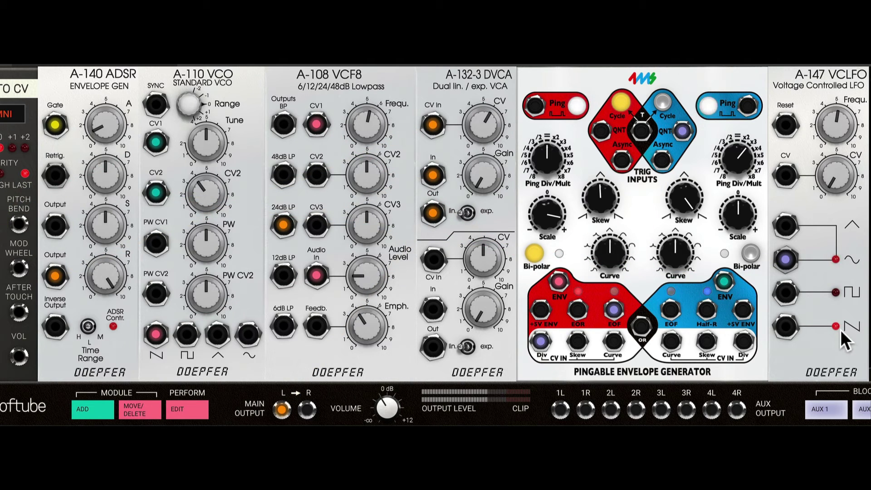
pyautogui.moveTo(539, 344)
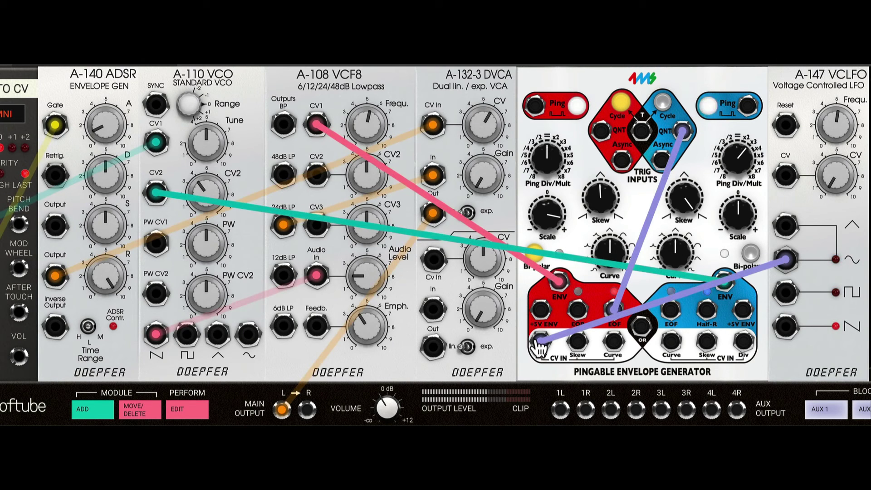
pyautogui.moveTo(600, 200); pyautogui.dragTo(625, 177)
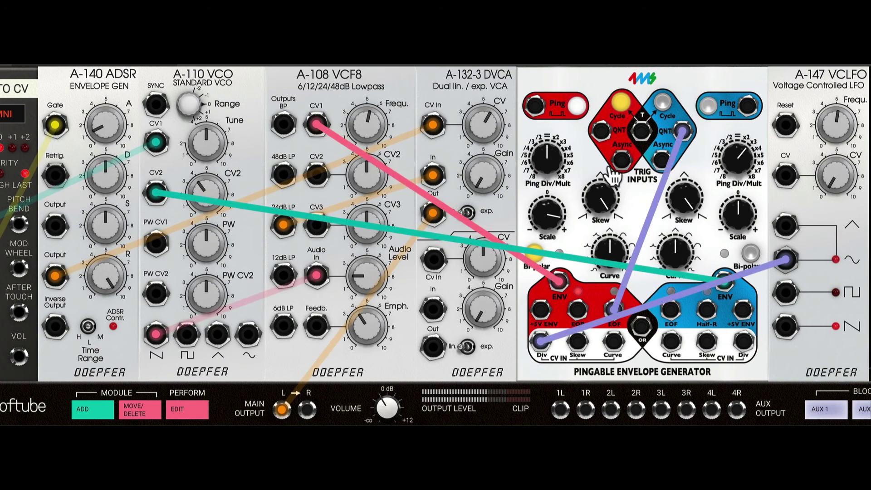
pyautogui.click(535, 256)
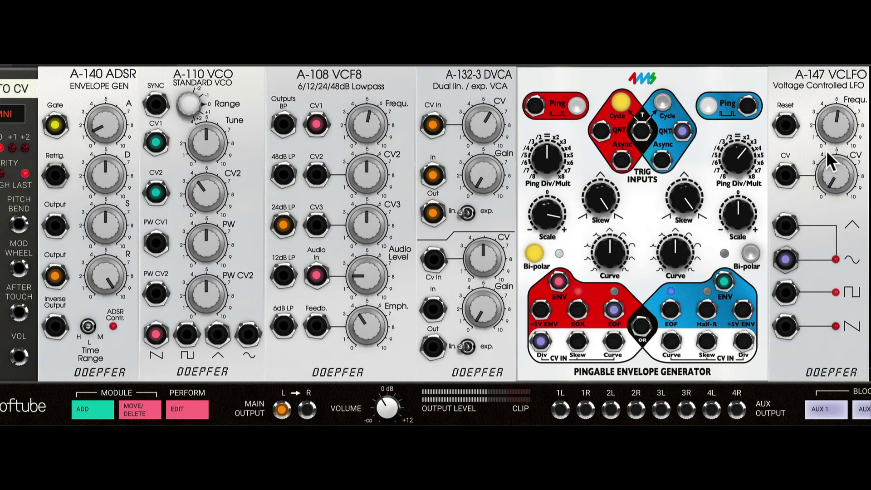
# Slow the VCLFO and move its sine cable from the red Div to the red Skew CV input, recentring the red Skew.
pyautogui.moveTo(834, 123); pyautogui.dragTo(831, 141)
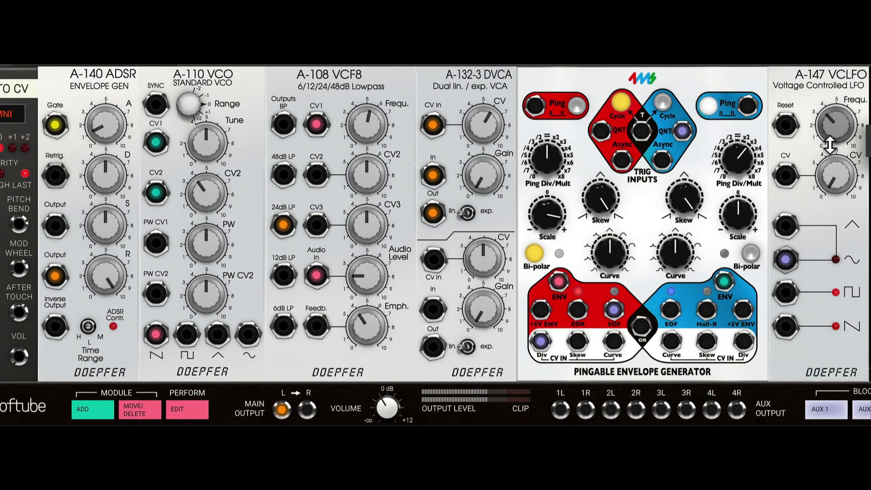
pyautogui.moveTo(831, 135)
pyautogui.mouseDown()
pyautogui.moveTo(833, 95)
pyautogui.moveTo(832, 145)
pyautogui.mouseUp()
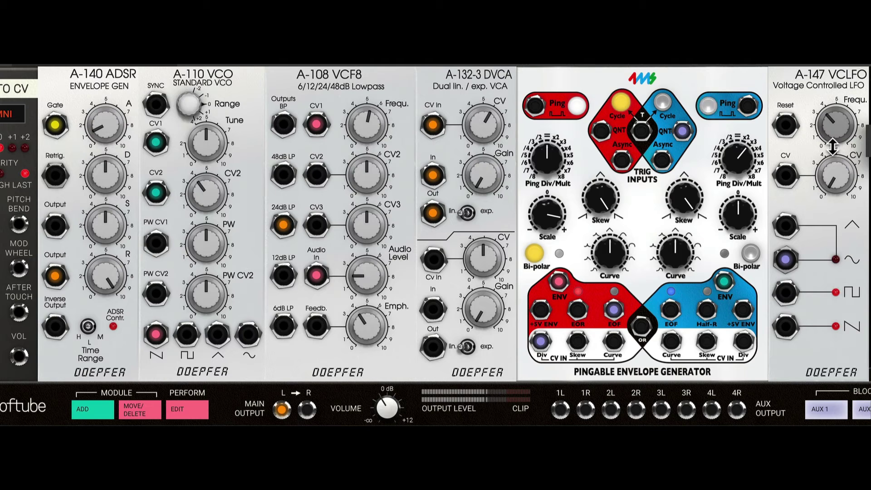
pyautogui.moveTo(786, 259); pyautogui.dragTo(577, 340)
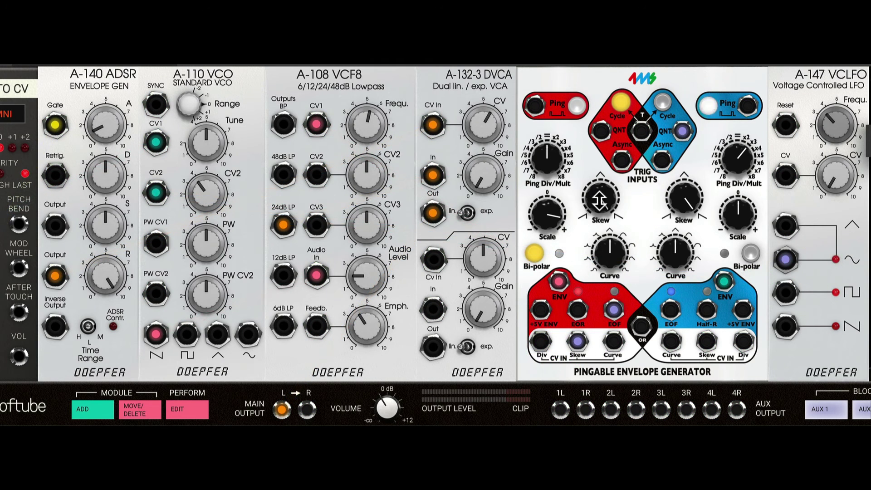
pyautogui.moveTo(599, 193); pyautogui.dragTo(602, 258)
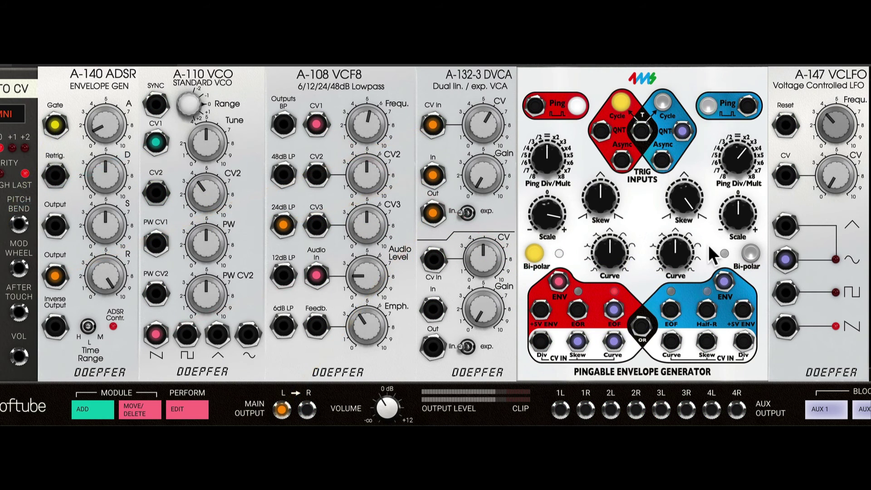
# Reshape the blue envelope modulating the red Curve by raising its Scale, with Div/Mult at x2 and Skew at 4.5.
pyautogui.moveTo(739, 217); pyautogui.dragTo(740, 175)
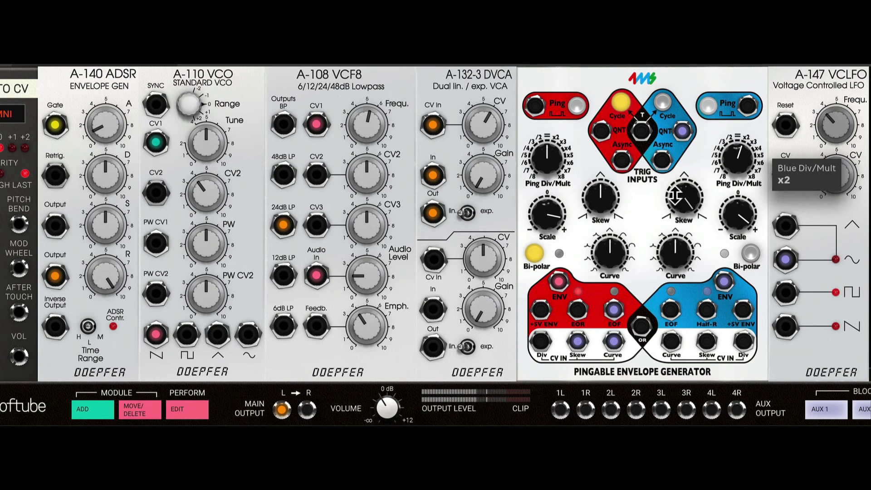
pyautogui.moveTo(683, 199); pyautogui.dragTo(665, 273)
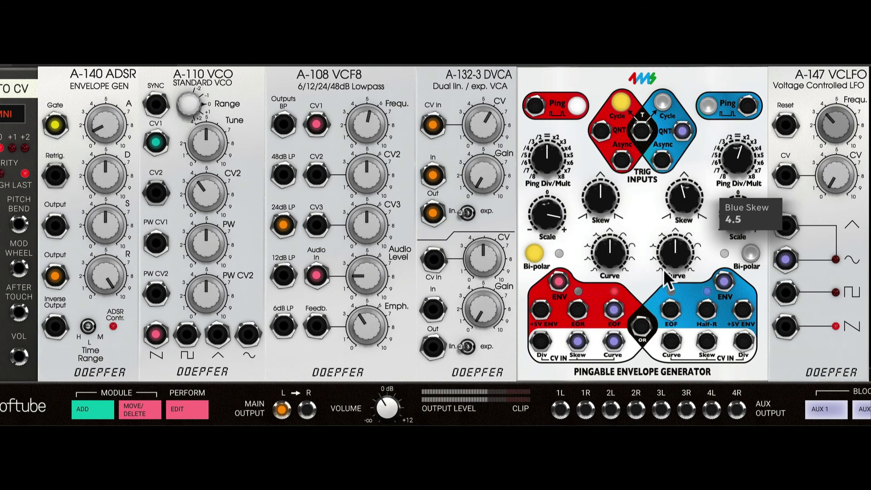
pyautogui.moveTo(609, 257)
pyautogui.mouseDown()
pyautogui.moveTo(612, 229)
pyautogui.moveTo(618, 263)
pyautogui.mouseUp()
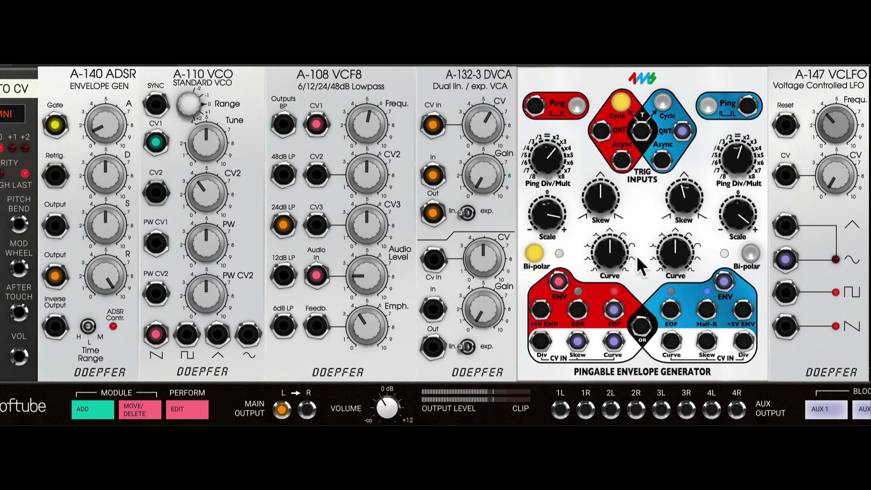
# Unplug the cables from the red Skew, red Curve and blue QNT inputs, and the red ENV cable from the filter's CV1.
pyautogui.moveTo(613, 346)
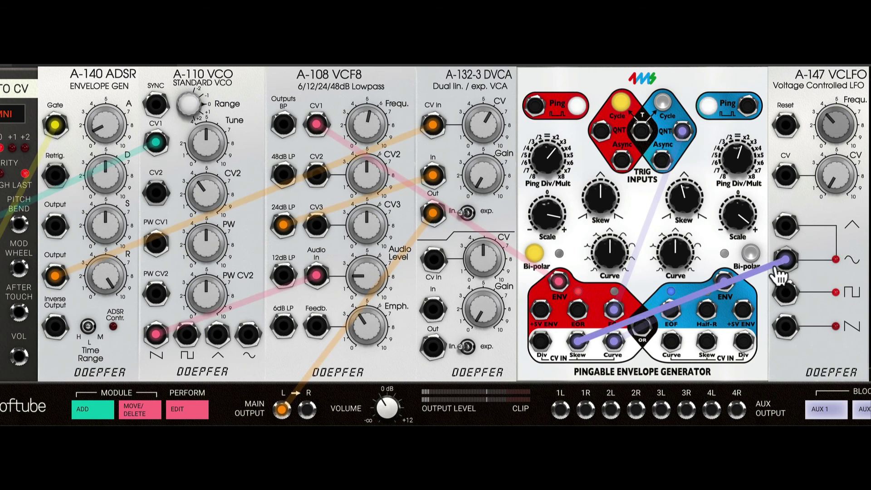
pyautogui.moveTo(576, 341); pyautogui.dragTo(590, 290)
pyautogui.moveTo(613, 341); pyautogui.dragTo(644, 253)
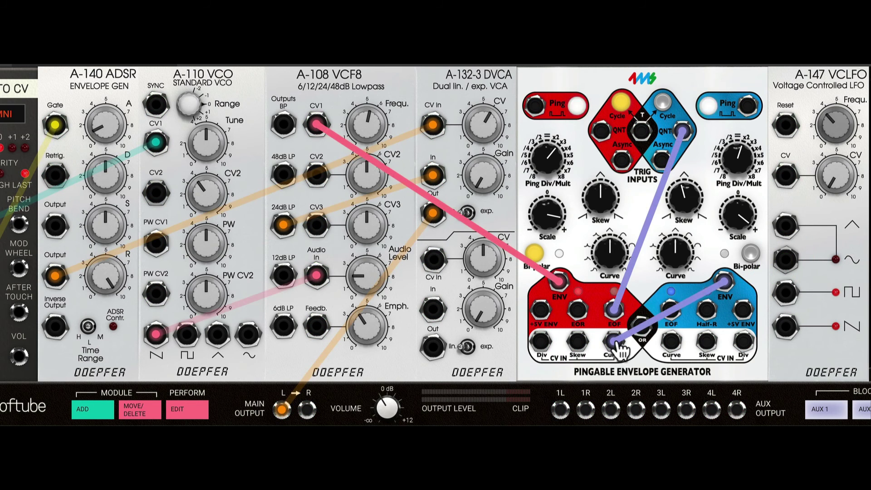
pyautogui.moveTo(684, 132); pyautogui.dragTo(704, 148)
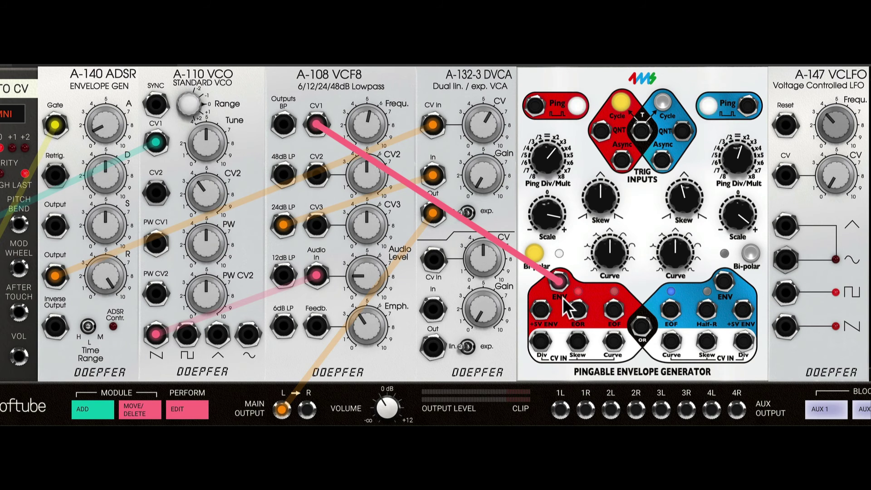
pyautogui.moveTo(563, 297); pyautogui.dragTo(318, 125)
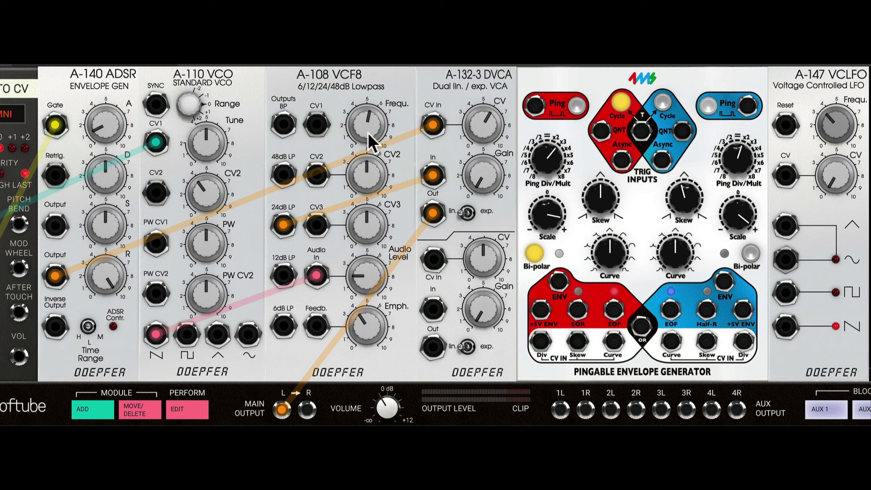
# Patch the OR output into the filter's CV1 input and start the blue channel cycling with its Div/Mult centred at "=".
pyautogui.moveTo(642, 325); pyautogui.dragTo(319, 127)
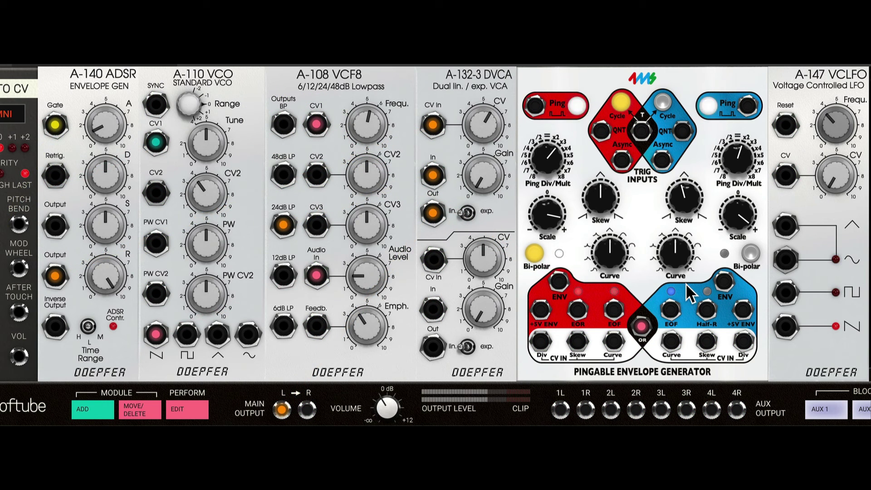
pyautogui.click(662, 107)
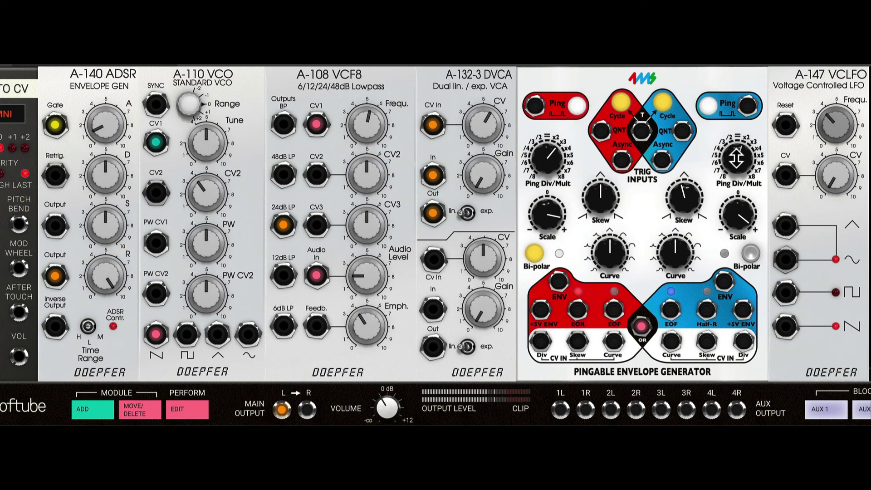
pyautogui.moveTo(727, 163); pyautogui.dragTo(731, 166)
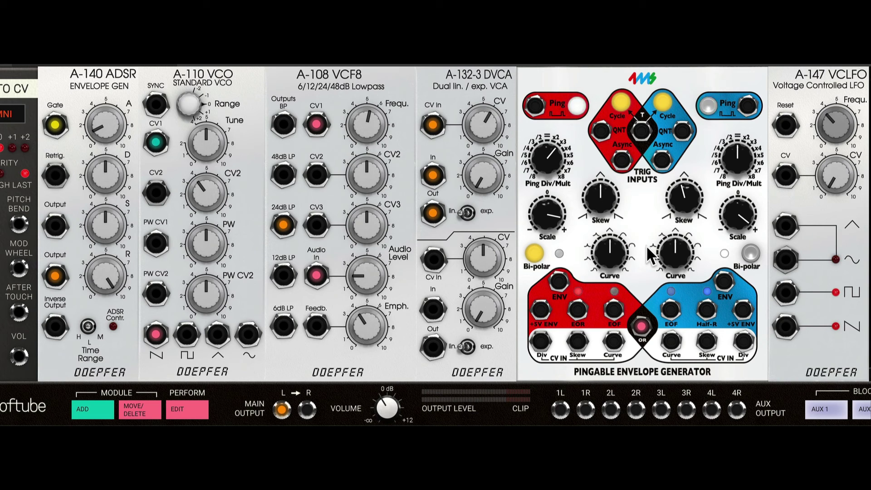
# Switch the blue channel to bi-polar, bring its Skew near centre, and set its Scale to 9.1.
pyautogui.click(751, 255)
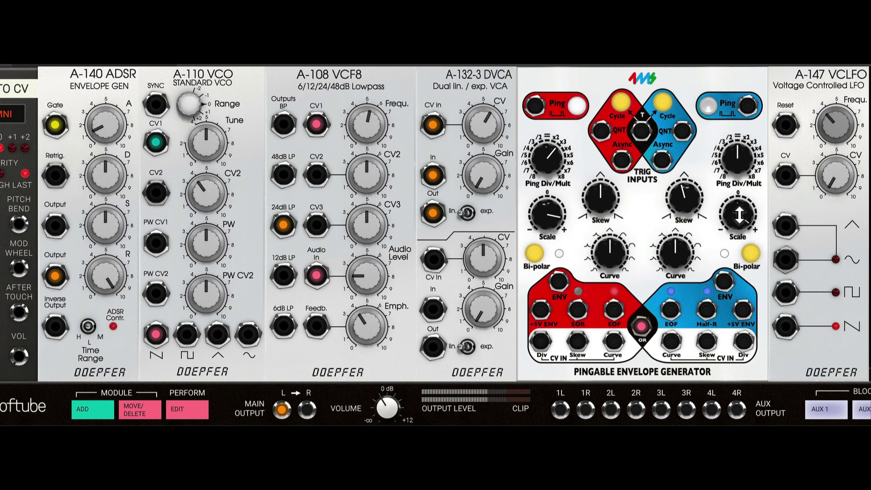
pyautogui.moveTo(737, 216); pyautogui.dragTo(737, 245)
pyautogui.moveTo(691, 205); pyautogui.dragTo(671, 200)
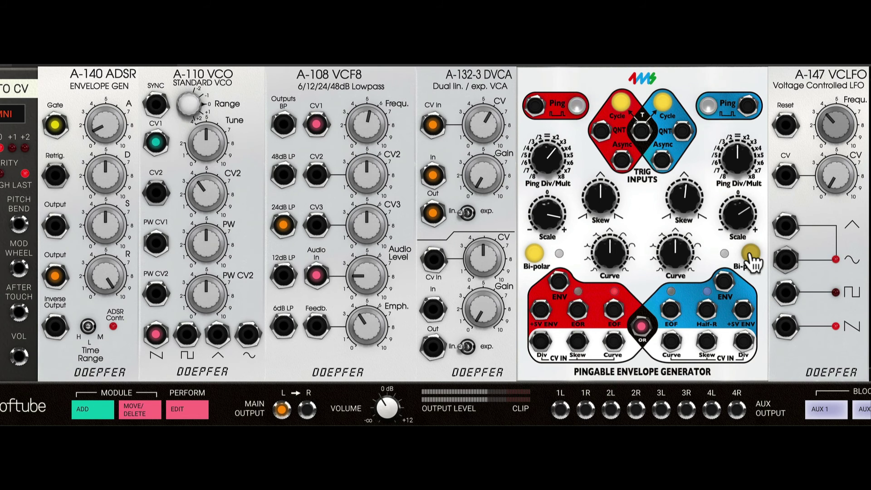
pyautogui.moveTo(738, 217); pyautogui.dragTo(738, 207)
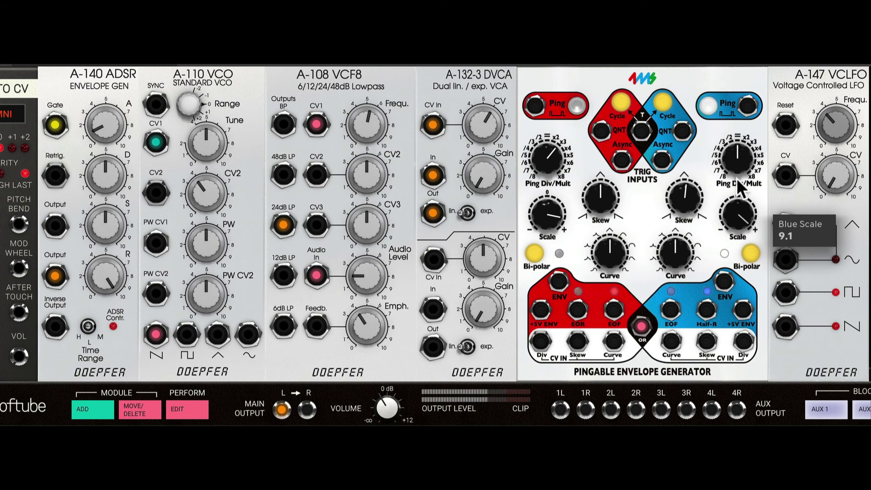
# Try blue Div/Mult settings of x4 and x2 before settling on x3, with the red Div/Mult centred and the blue Skew raised.
pyautogui.moveTo(738, 164); pyautogui.dragTo(738, 140)
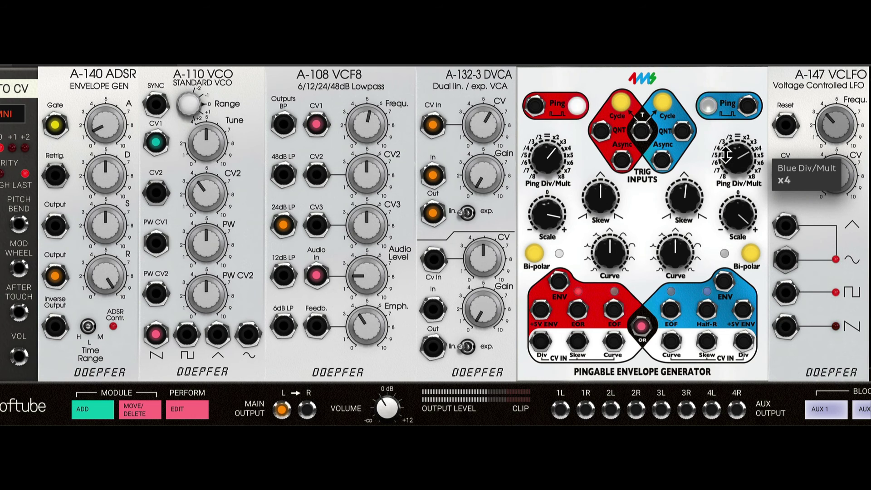
pyautogui.moveTo(725, 154); pyautogui.dragTo(734, 177)
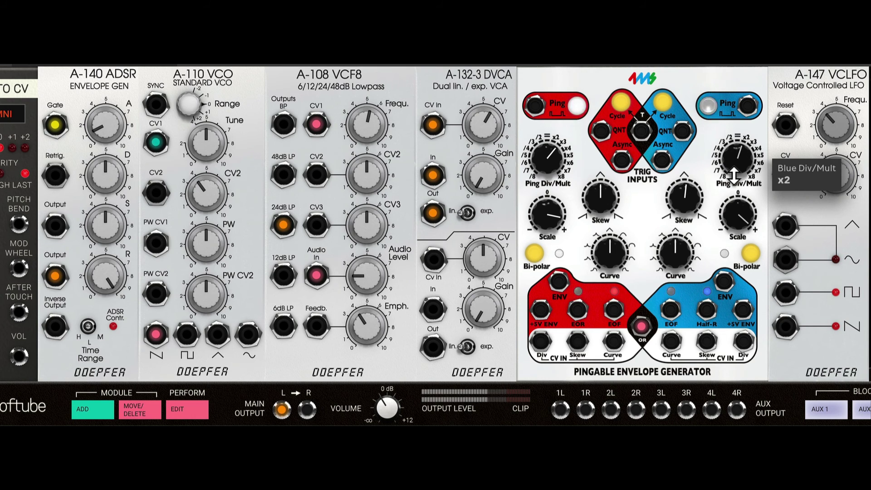
pyautogui.moveTo(552, 175)
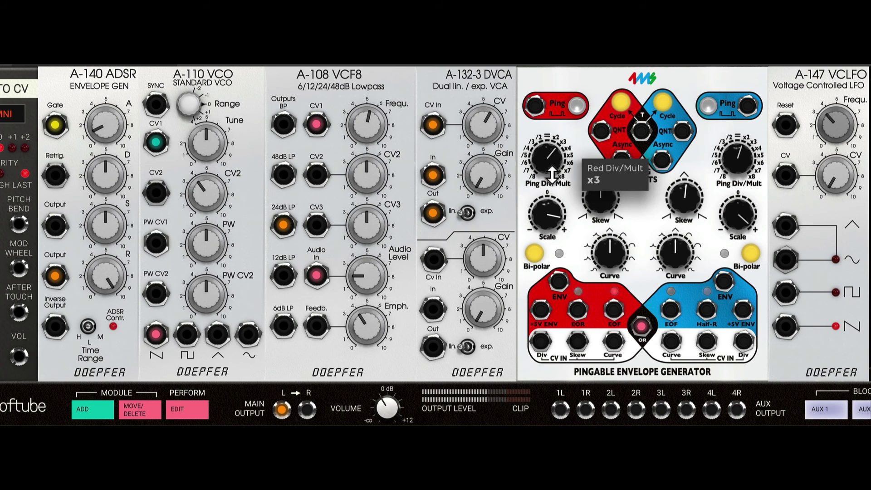
pyautogui.moveTo(736, 161); pyautogui.dragTo(736, 156)
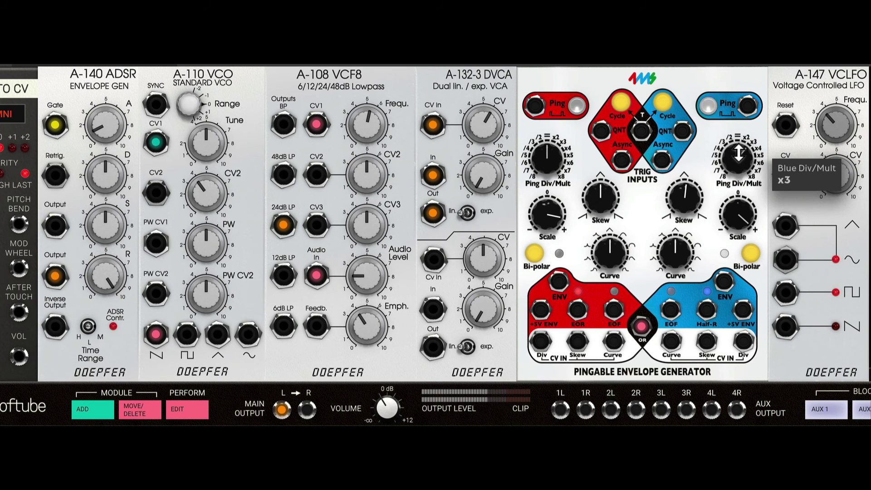
pyautogui.moveTo(682, 204); pyautogui.dragTo(680, 193)
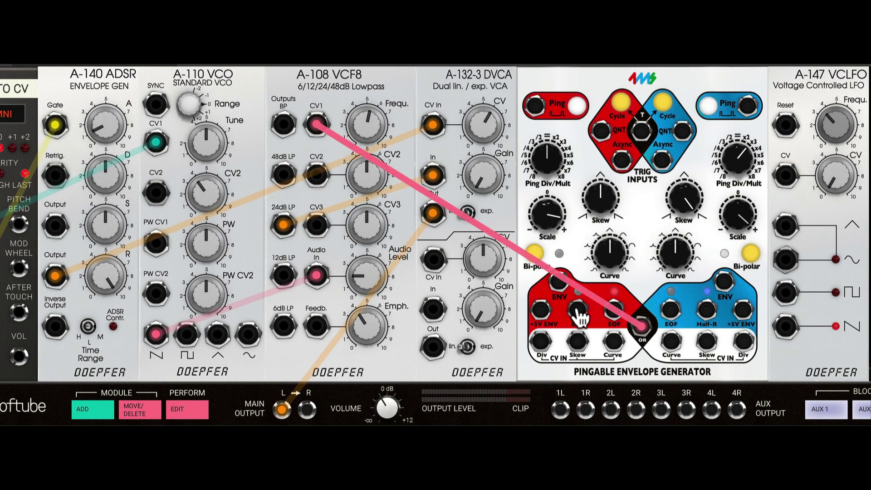
# Patch the red EOR output into the T trigger input shared by both channels.
pyautogui.moveTo(578, 313); pyautogui.dragTo(650, 213)
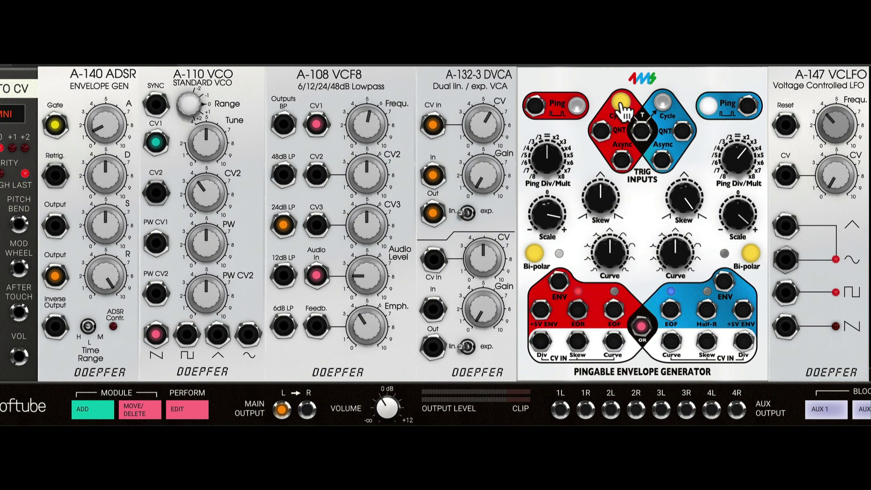
pyautogui.moveTo(577, 310); pyautogui.dragTo(642, 134)
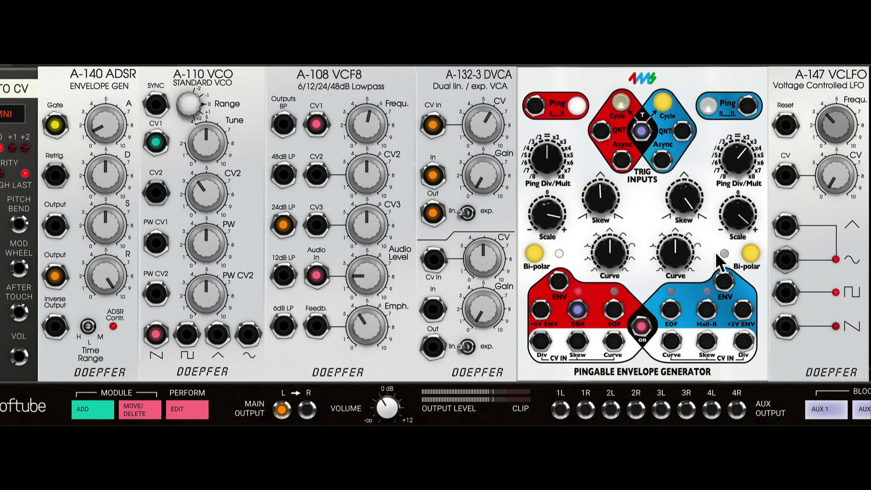
# Set the blue and red Div/Mult to x2 and the red Scale to 10.0.
pyautogui.moveTo(738, 161)
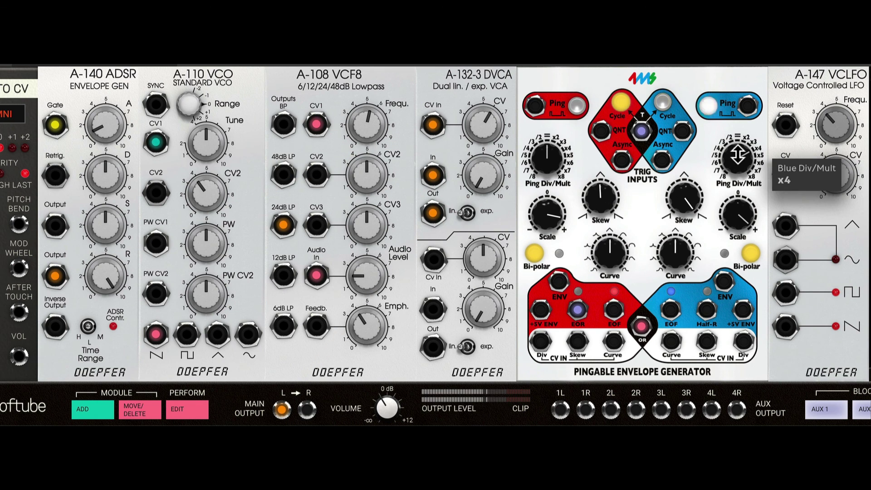
pyautogui.moveTo(737, 161); pyautogui.dragTo(737, 167)
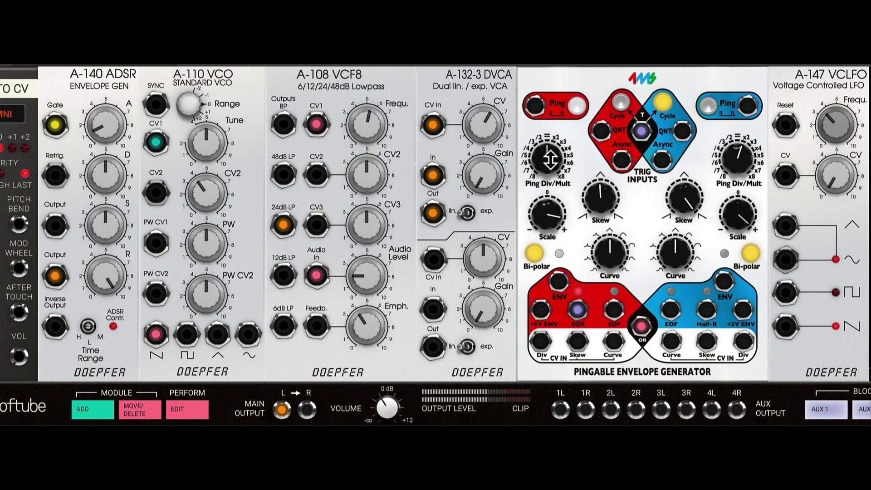
pyautogui.moveTo(550, 159); pyautogui.dragTo(552, 156)
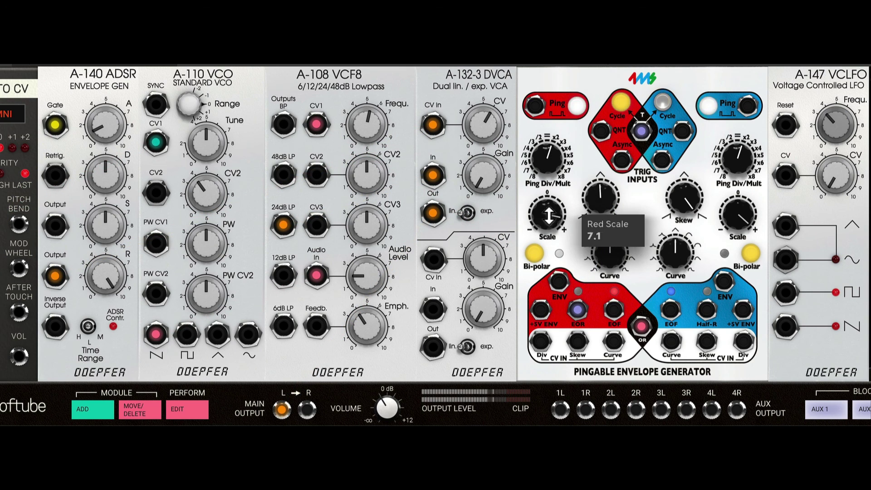
pyautogui.moveTo(573, 208); pyautogui.dragTo(573, 211)
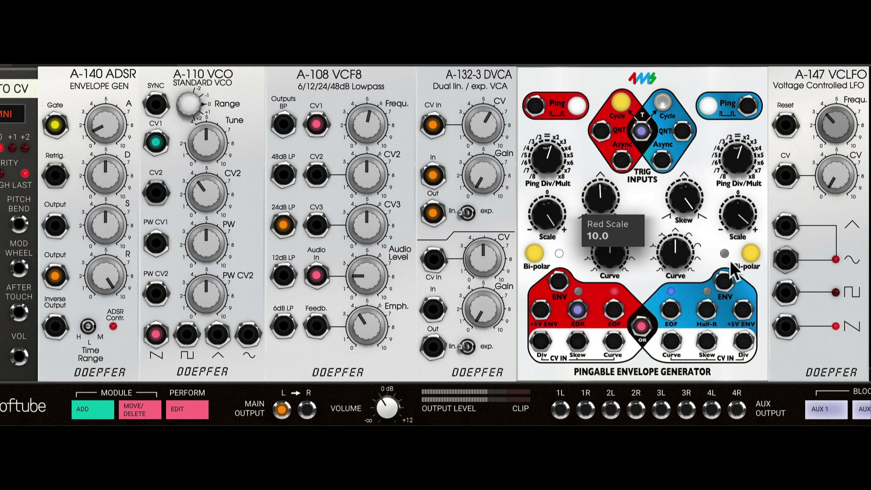
# Switch the blue channel out of bi-polar, try its Curve at 17 before settling on 3, and set its Scale to 6.8.
pyautogui.click(750, 255)
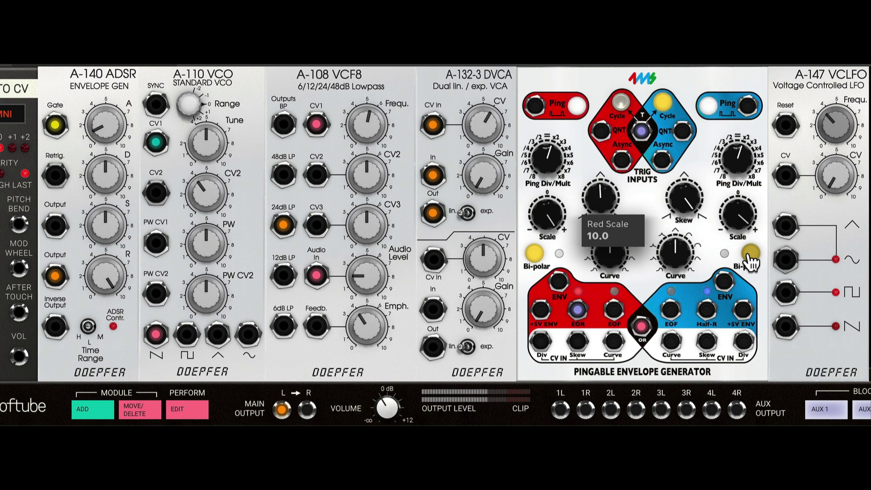
pyautogui.moveTo(677, 237); pyautogui.dragTo(679, 203)
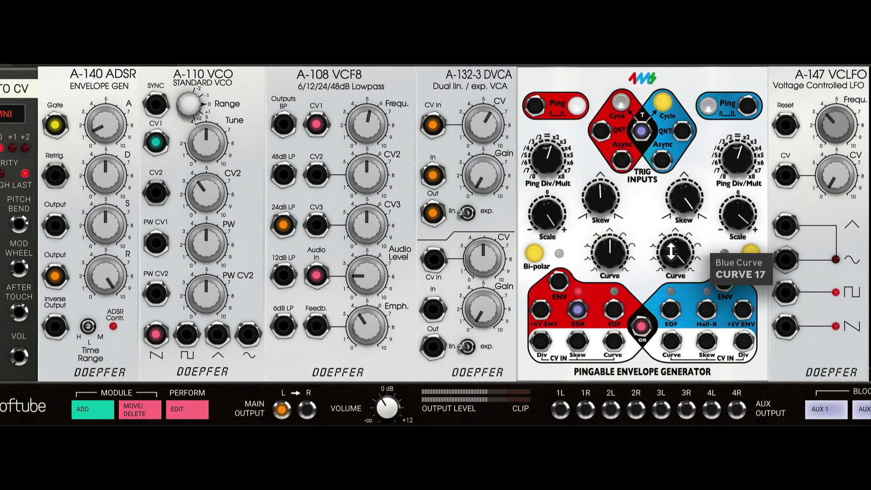
pyautogui.moveTo(674, 305); pyautogui.dragTo(675, 291)
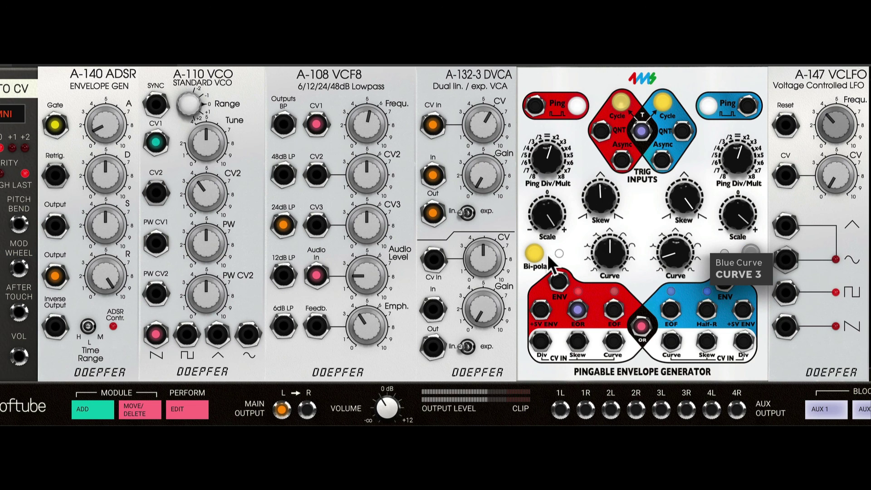
pyautogui.moveTo(735, 225); pyautogui.dragTo(737, 234)
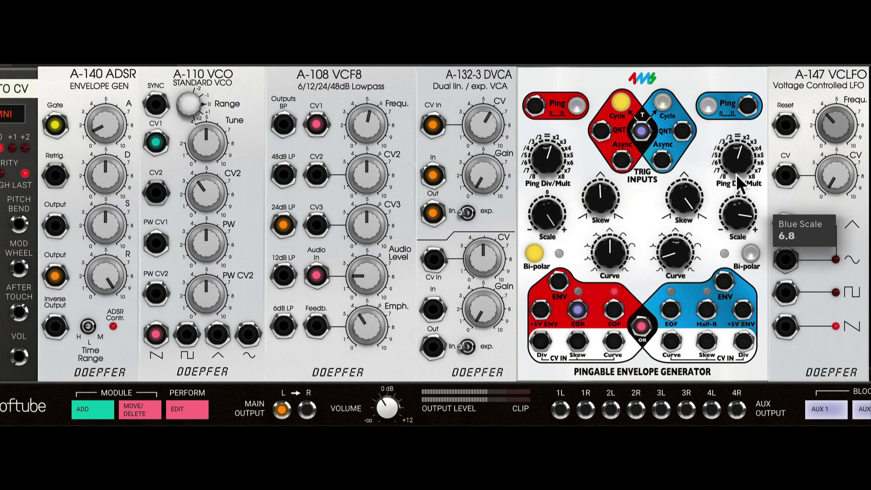
# Raise the blue Curve slightly, then set the blue Div/Mult to = after trying a higher multiple, and the red Div/Mult to /2.
pyautogui.click(742, 160)
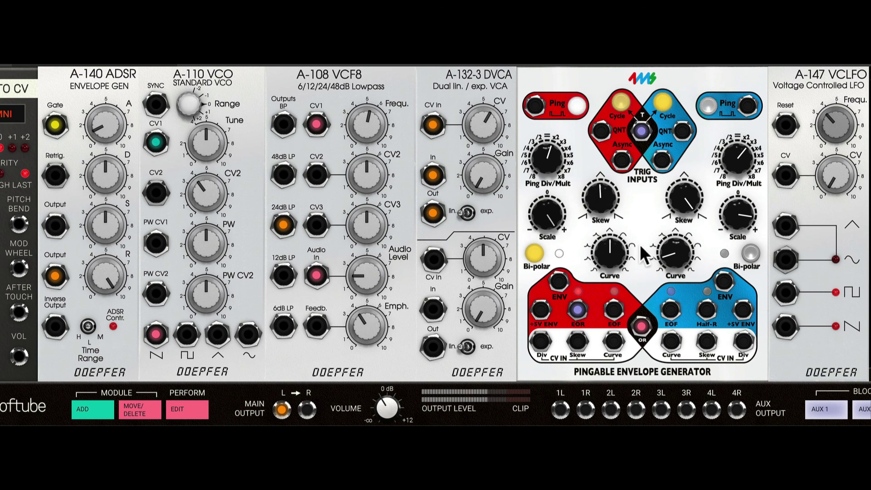
pyautogui.moveTo(689, 254); pyautogui.dragTo(688, 245)
pyautogui.moveTo(738, 160); pyautogui.dragTo(741, 183)
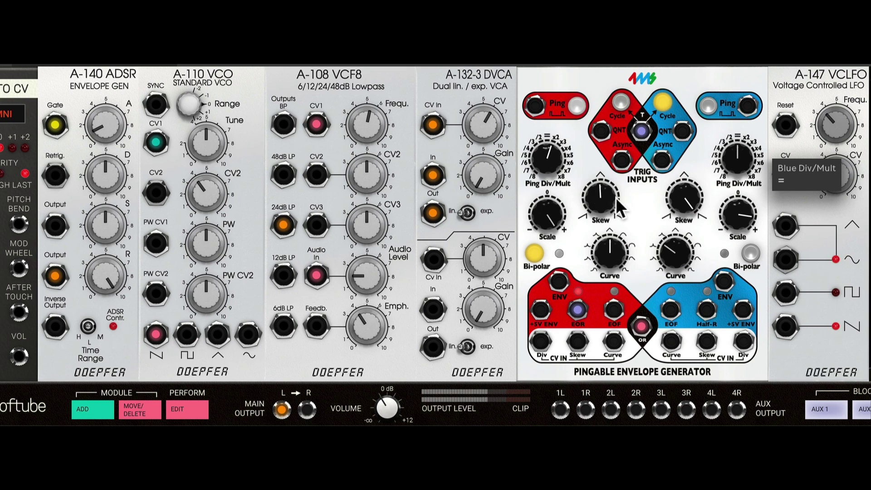
pyautogui.moveTo(548, 161)
pyautogui.mouseDown()
pyautogui.moveTo(550, 186)
pyautogui.moveTo(551, 153)
pyautogui.mouseUp()
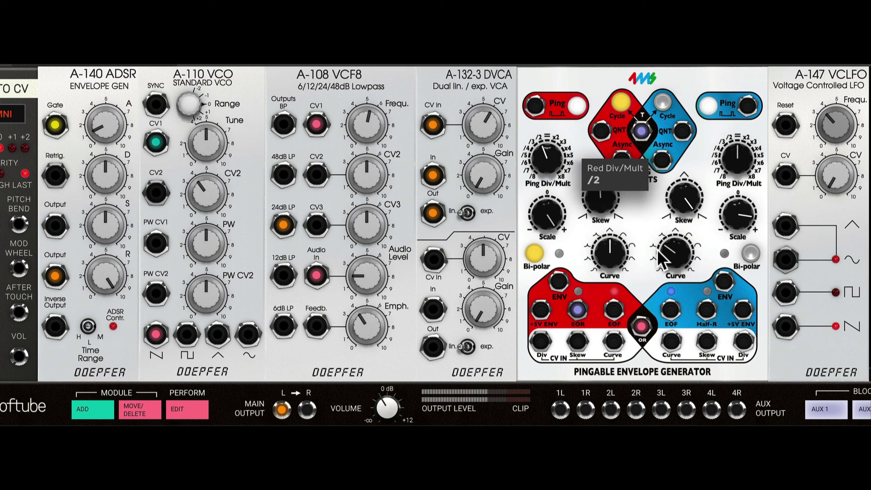